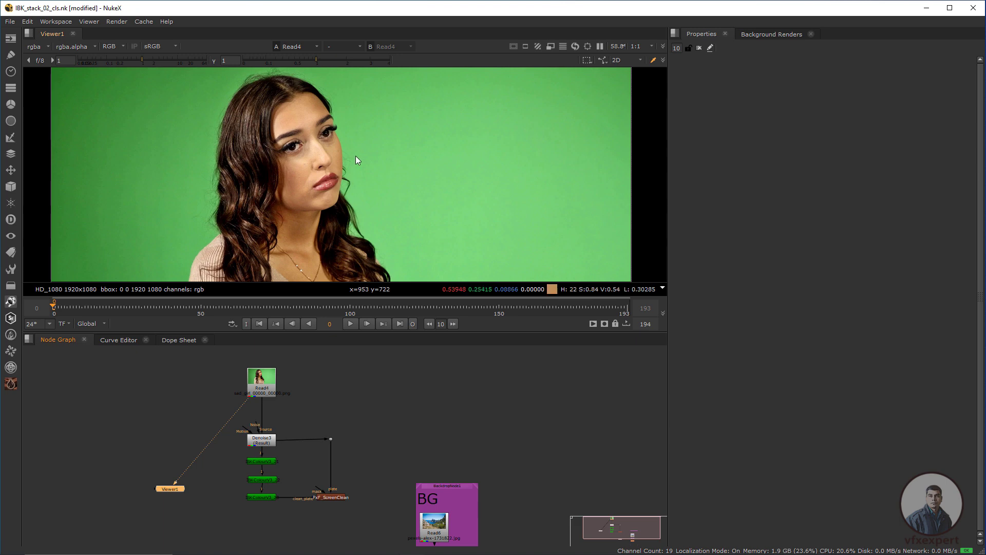
Examine the green-screen plate, the PxF_ScreenClean node in the denoise and IBKColour stack, and the list of available PxF gizmos
scroll(331, 222, down, 1)
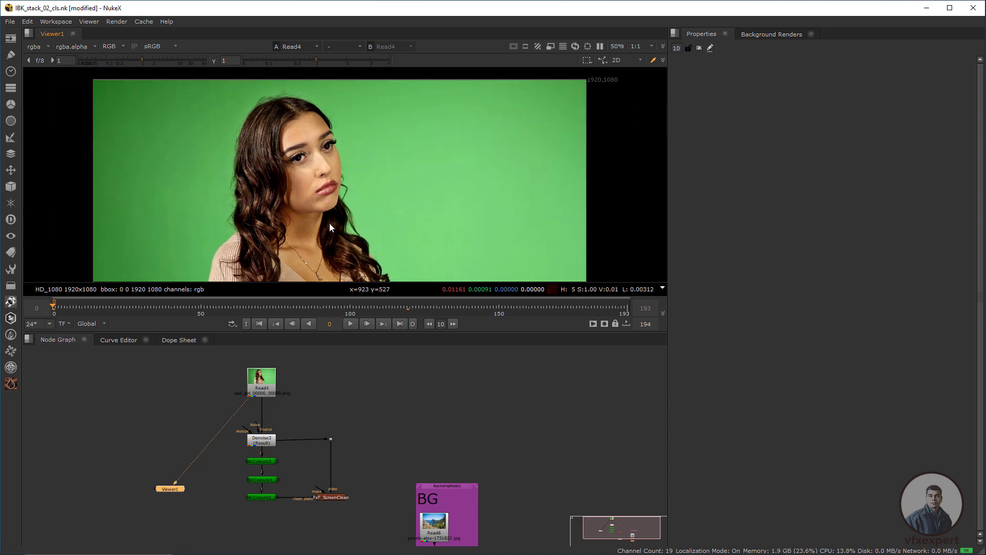
scroll(283, 479, up, 2)
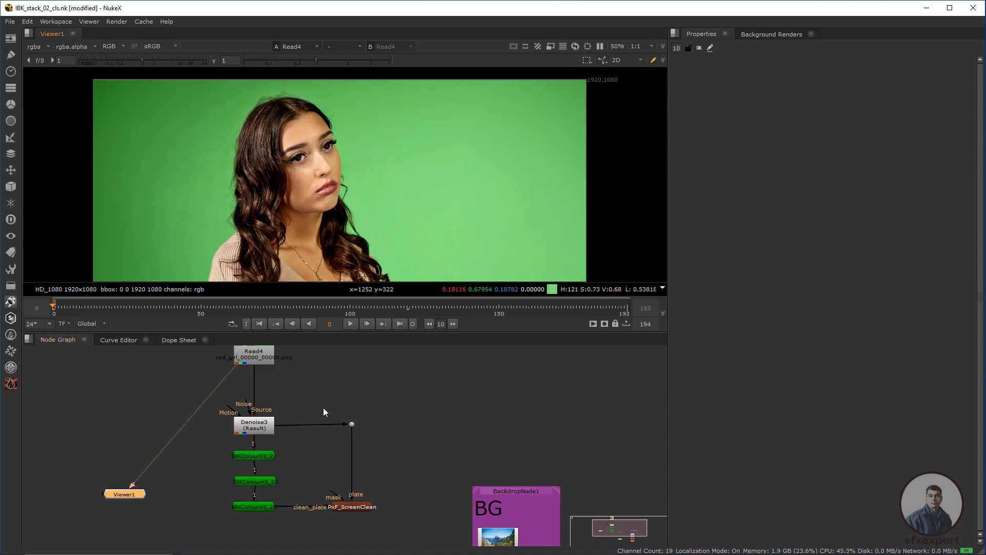
middle_drag(303, 475, 261, 435)
scroll(313, 488, up, 1)
click(312, 479)
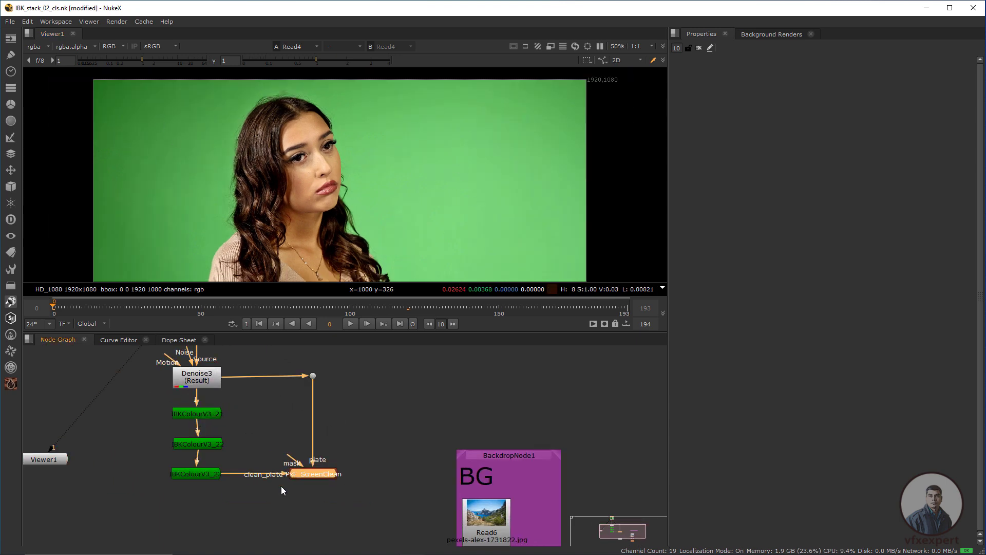
scroll(307, 480, up, 2)
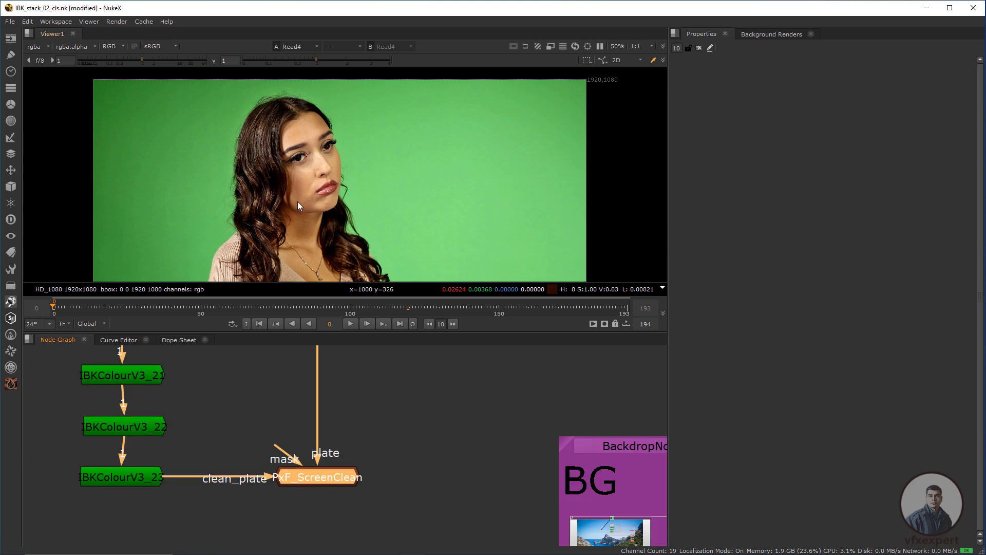
click(10, 383)
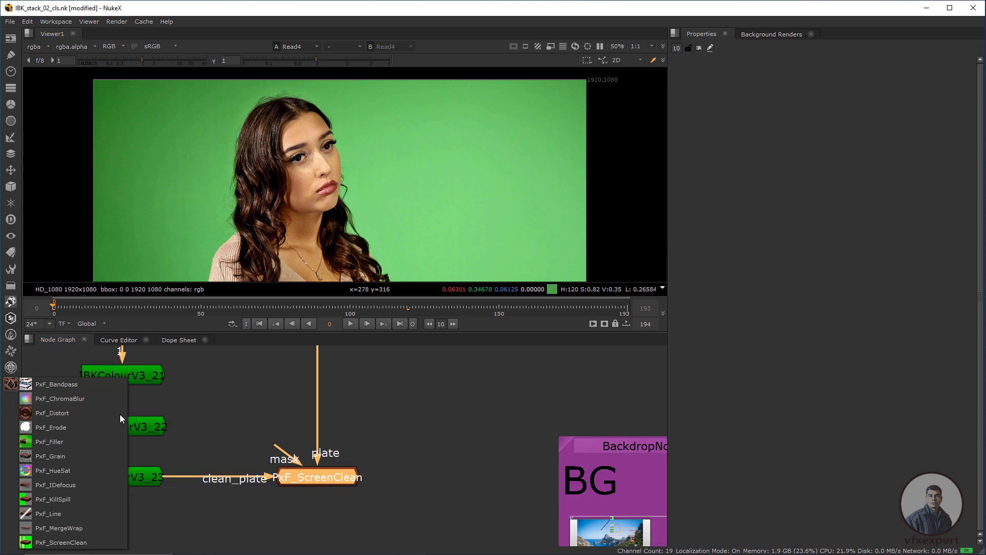
click(104, 465)
scroll(256, 426, down, 4)
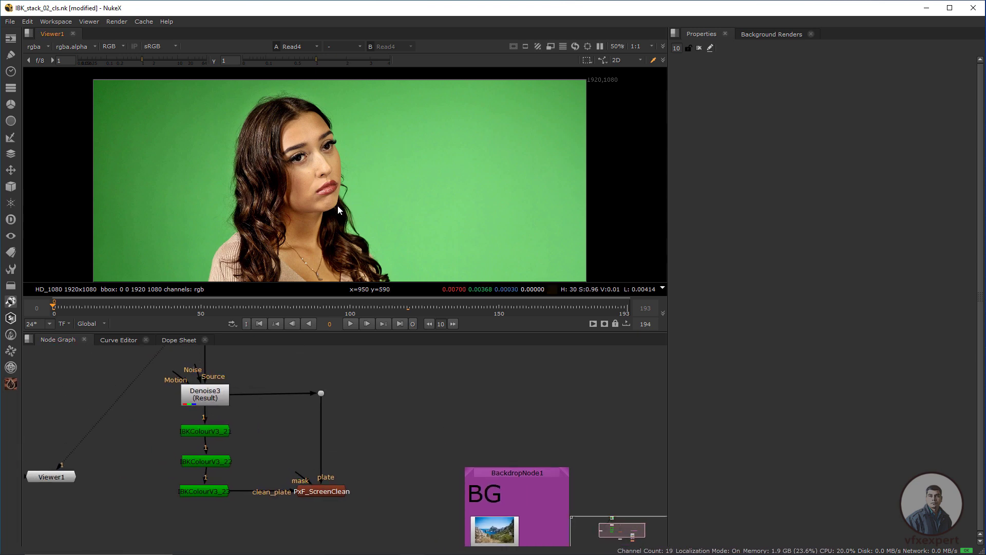
View the original Read4 plate, followed by the PxF_ScreenClean output, and inspect the evened-out green screen around the hair
middle_drag(205, 360, 217, 421)
click(219, 368)
key(1)
middle_drag(295, 457, 277, 384)
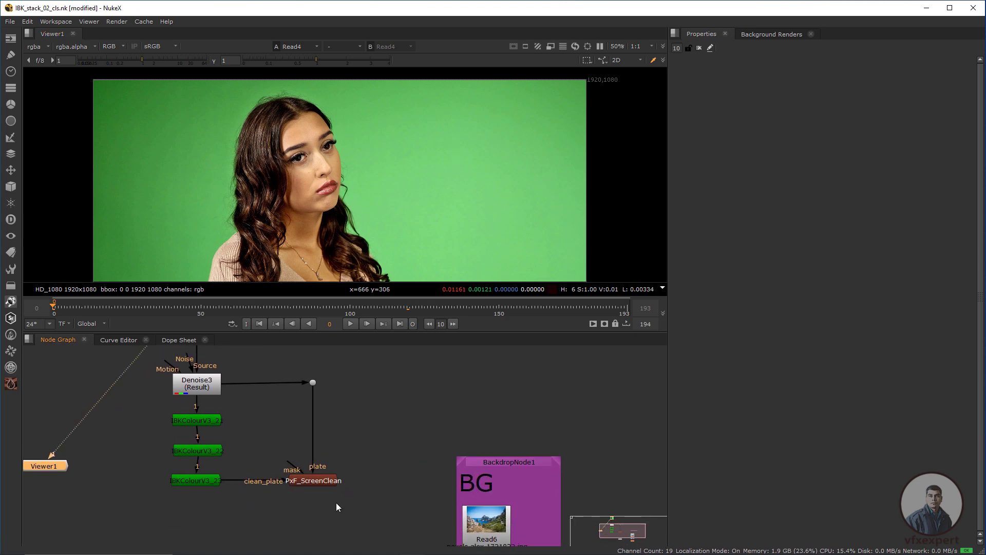
scroll(325, 473, up, 2)
click(314, 484)
key(1)
middle_drag(267, 187, 270, 189)
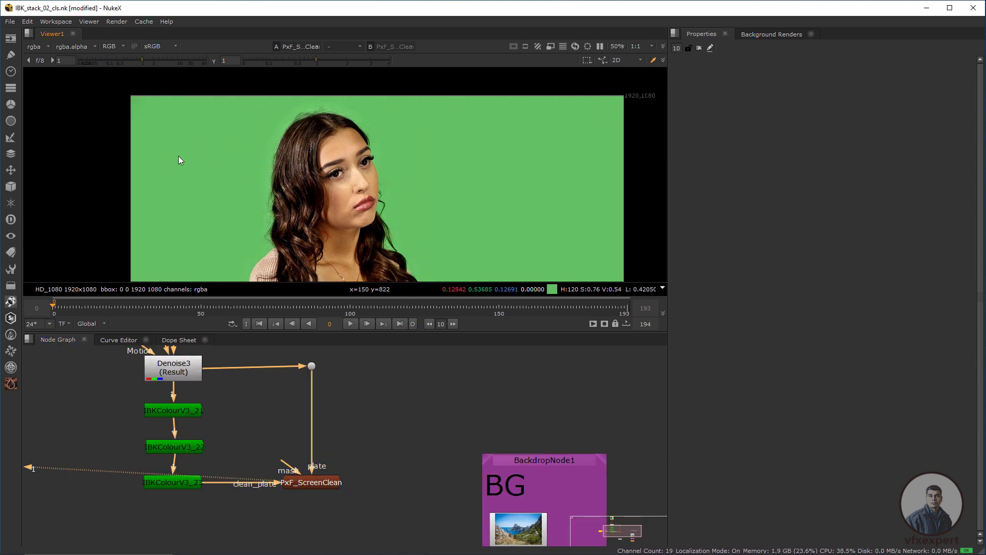
scroll(279, 148, up, 2)
middle_drag(304, 146, 363, 175)
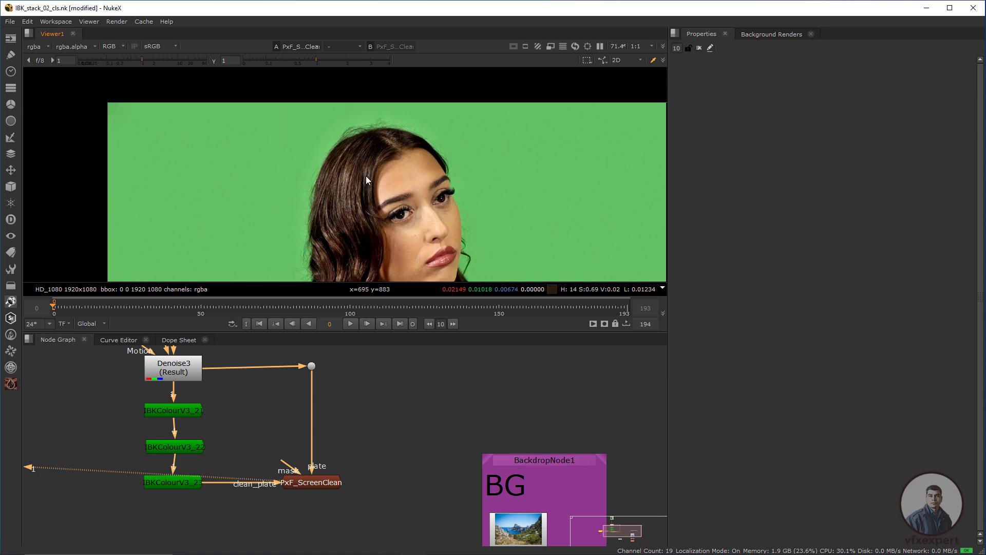
Assign Read4 to viewer input 1 and PxF_ScreenClean to viewer input 2 to compare the original and cleaned screens
scroll(226, 444, down, 3)
click(220, 365)
key(1)
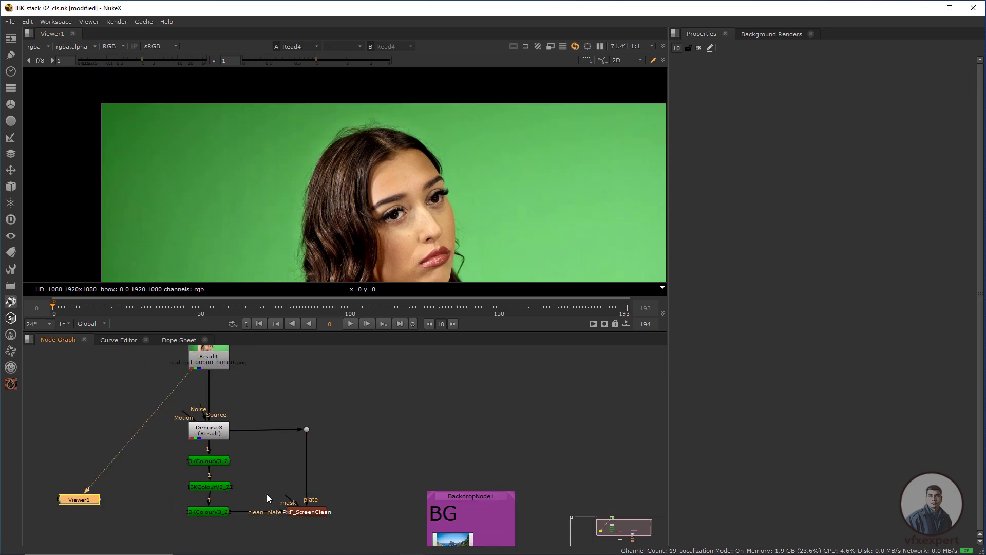
click(314, 514)
key(2)
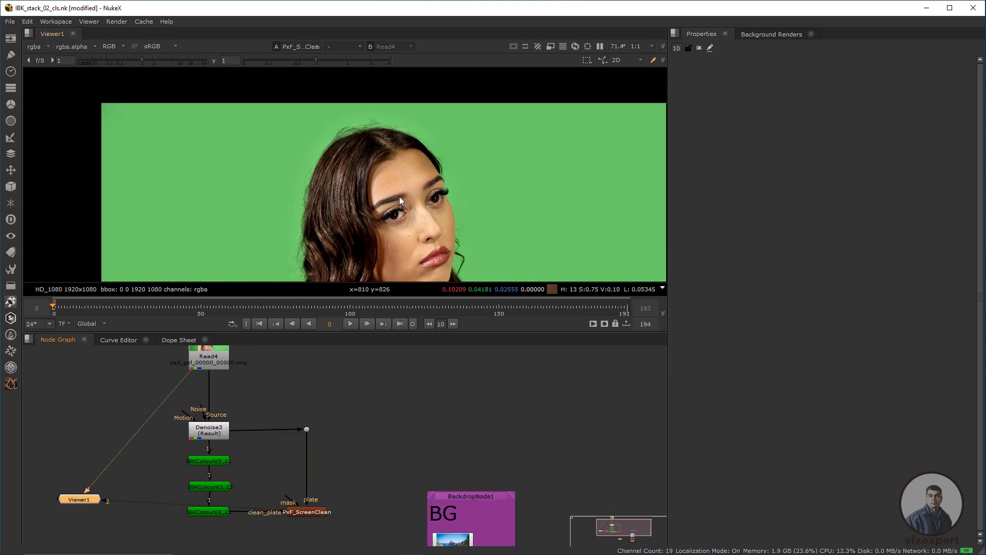
scroll(358, 164, up, 2)
scroll(324, 447, down, 3)
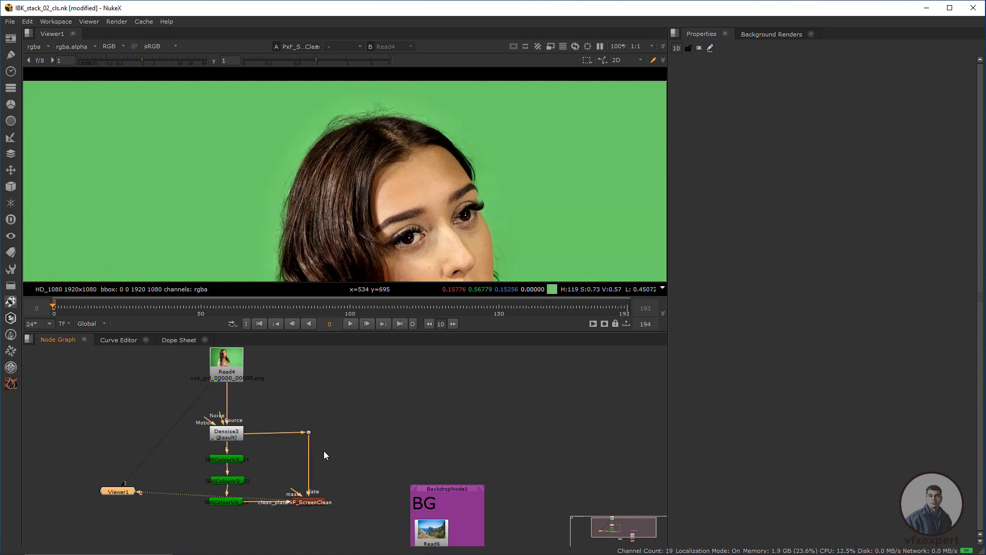
Move Viewer1 beneath the PostageStamp1 node and display PostageStamp1 in it
middle_drag(315, 490, 309, 462)
scroll(382, 183, down, 7)
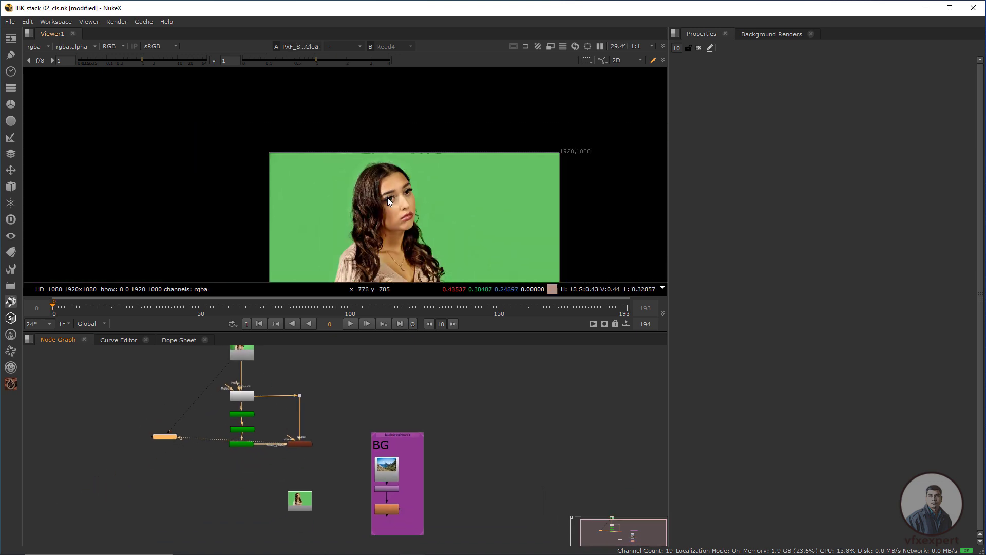
middle_drag(443, 229, 361, 179)
scroll(366, 185, up, 2)
middle_drag(205, 437, 206, 416)
drag(166, 415, 302, 505)
scroll(301, 504, up, 6)
scroll(301, 503, down, 1)
middle_drag(301, 503, 242, 503)
middle_drag(252, 442, 271, 422)
scroll(271, 422, up, 1)
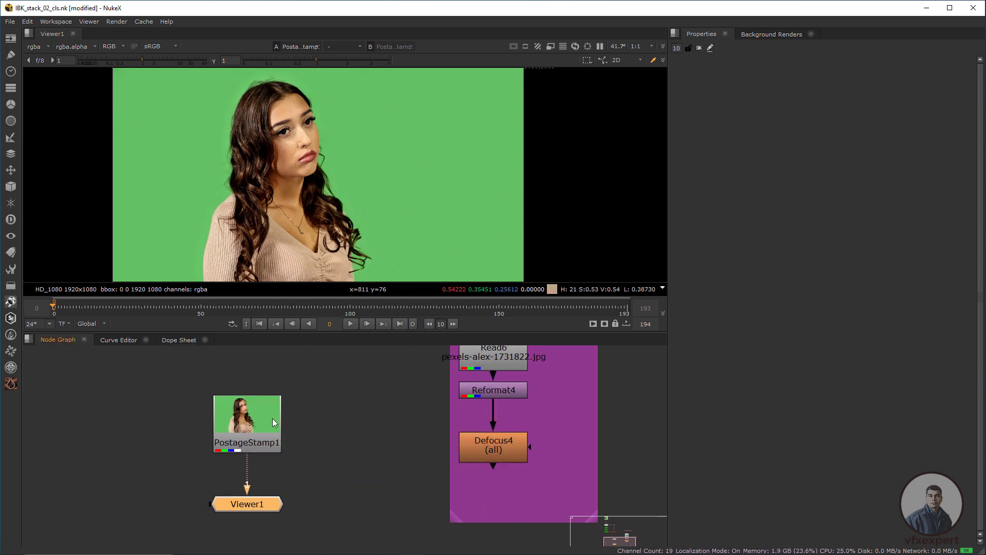
Move PostageStamp1 higher above Viewer1 and insert an IBKColour node between the two
drag(263, 436, 260, 396)
click(277, 470)
click(297, 447)
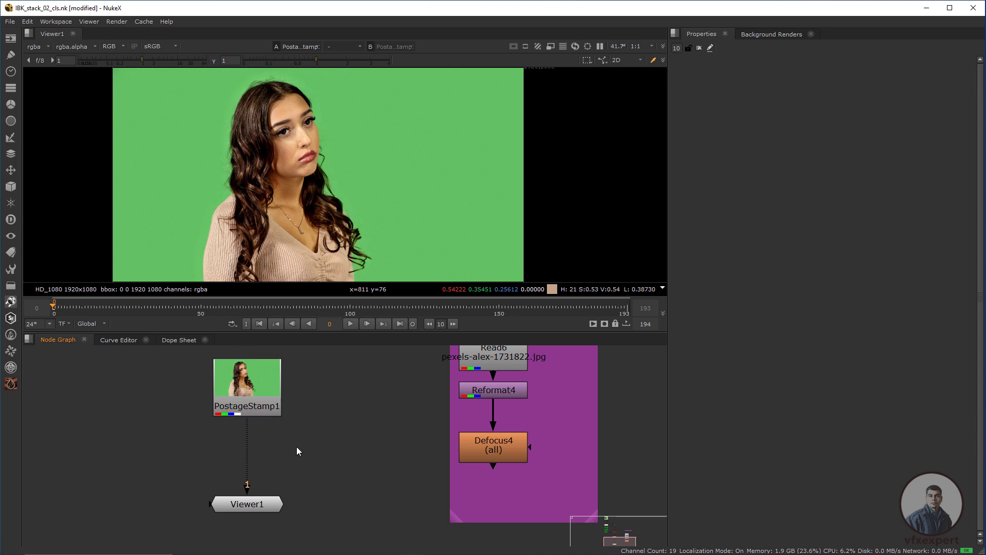
middle_drag(251, 474, 259, 492)
key(Tab)
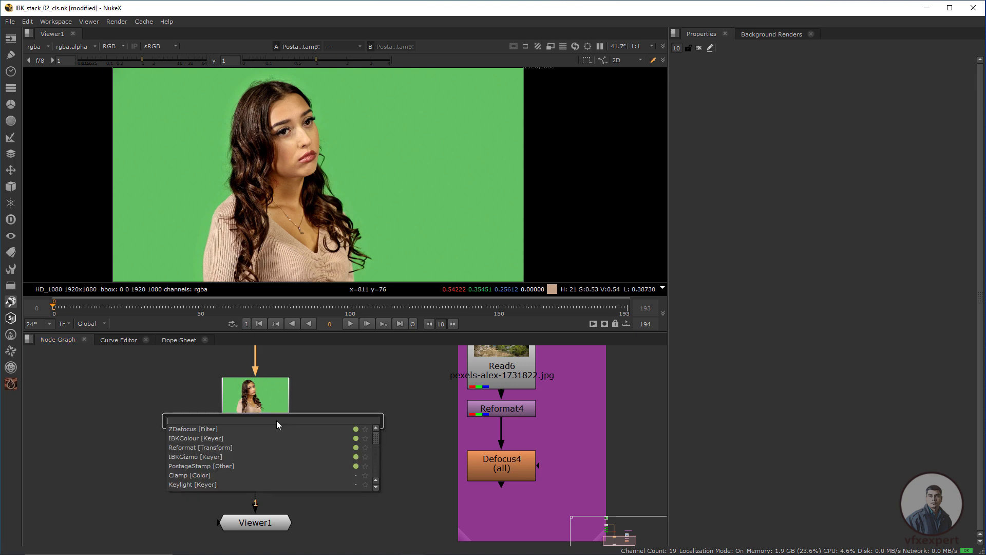
text(ibk)
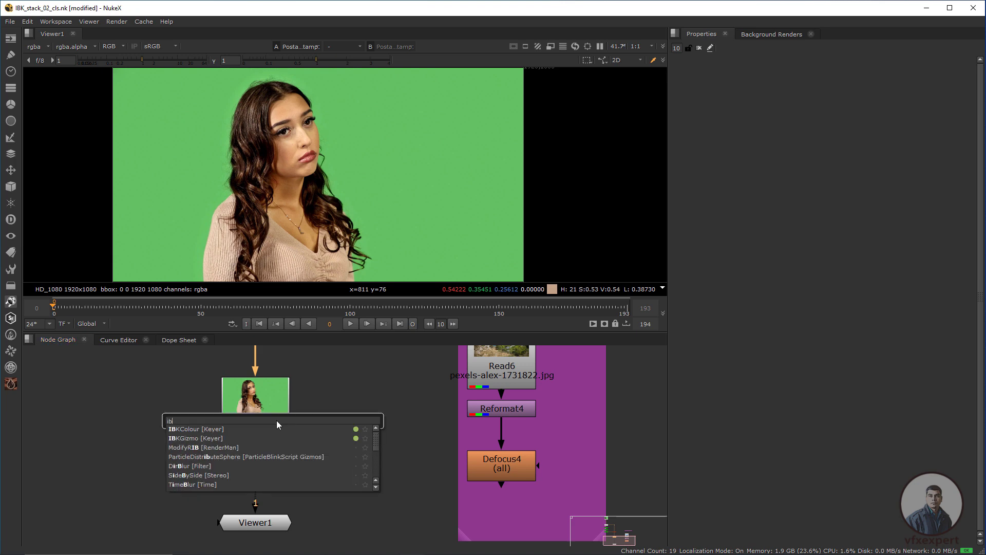
key(Return)
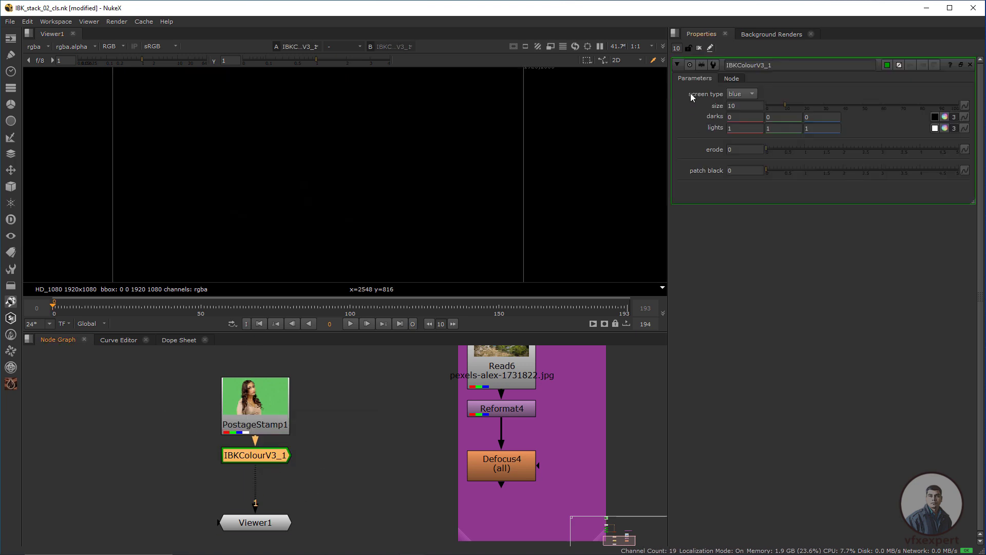
Set the IBKColourV3_1 screen type to green
click(750, 94)
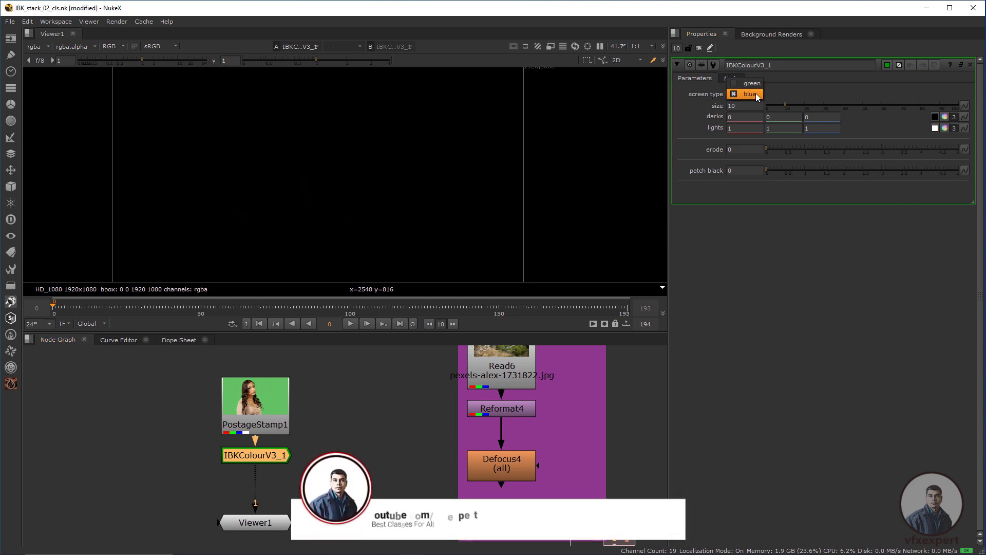
click(748, 85)
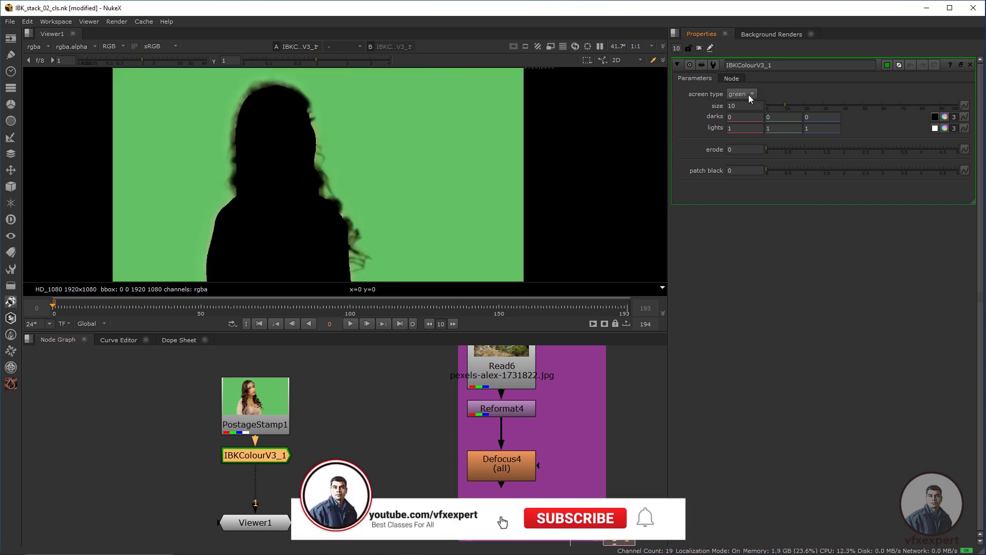
click(749, 94)
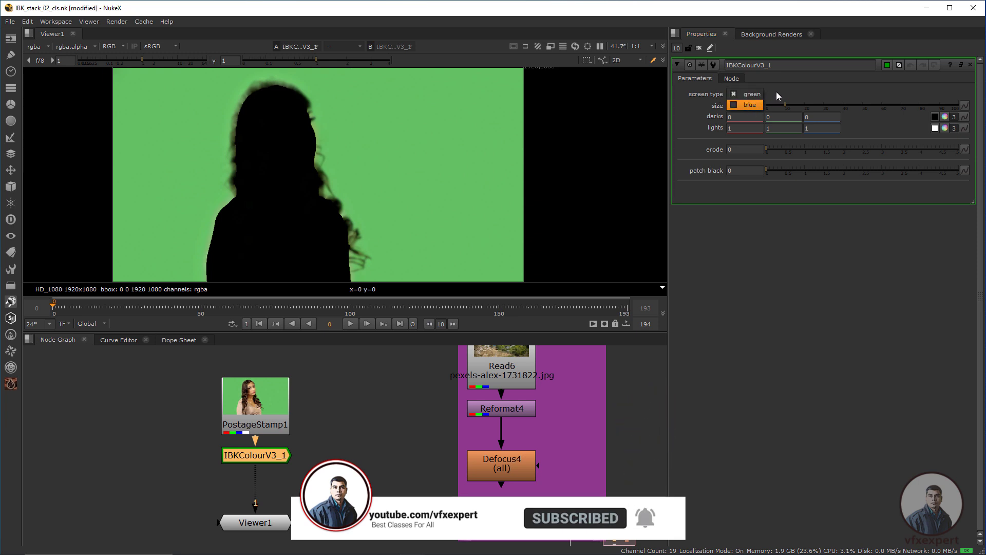
click(736, 94)
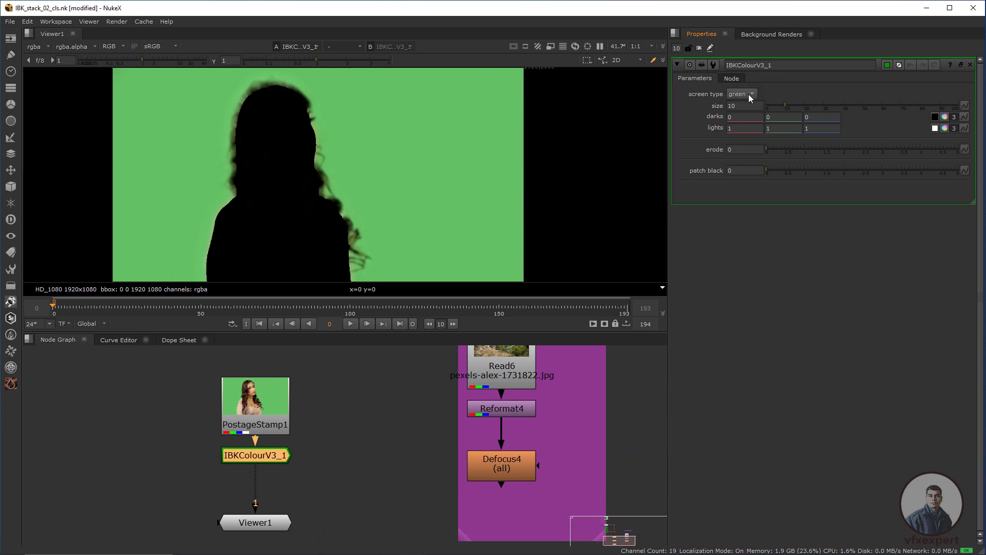
Set the IBKColourV3_1 size to 1 to tighten the dark edge around the hair and shoulders
scroll(374, 188, up, 3)
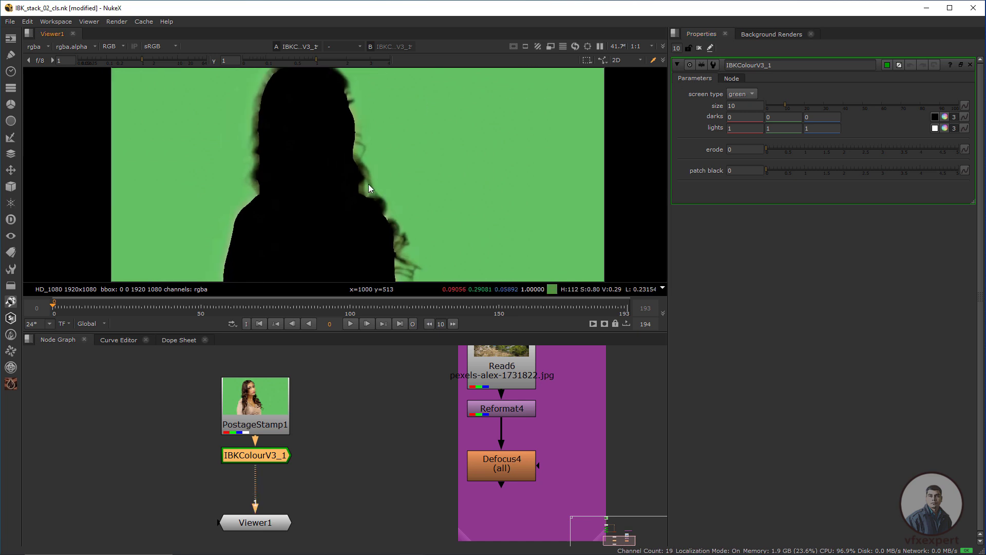
middle_drag(357, 242, 367, 253)
drag(293, 125, 274, 190)
drag(383, 115, 426, 204)
drag(368, 195, 354, 237)
scroll(421, 165, down, 3)
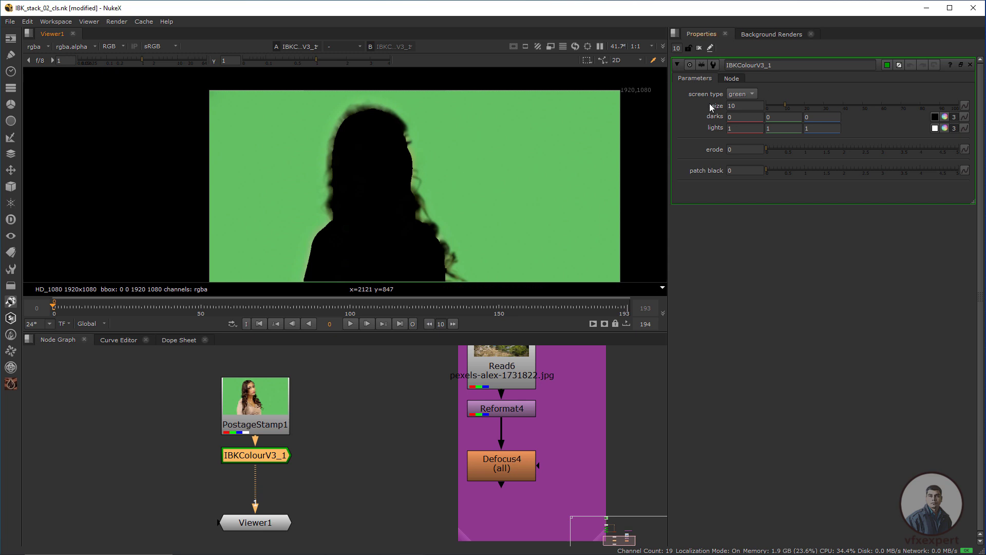
double_click(741, 106)
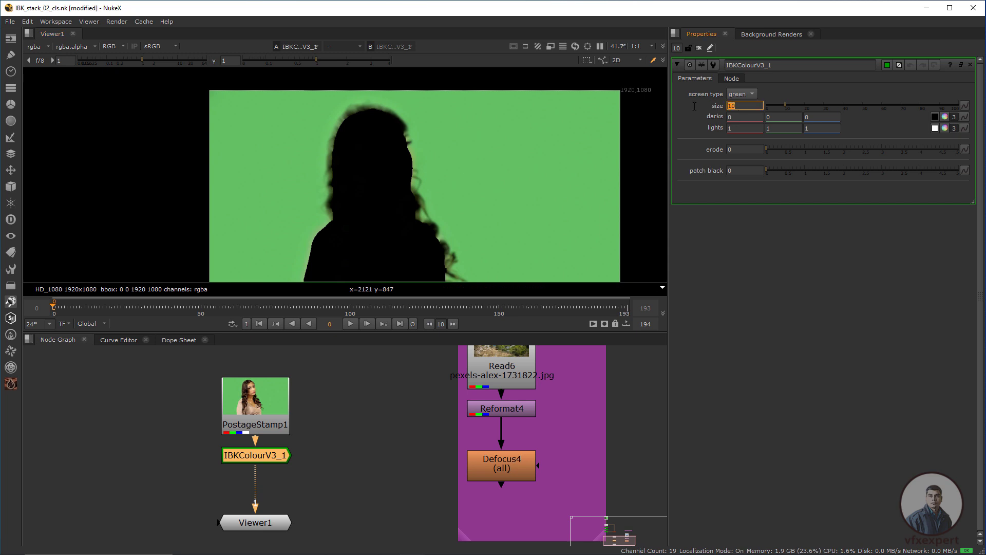
text(1)
key(Return)
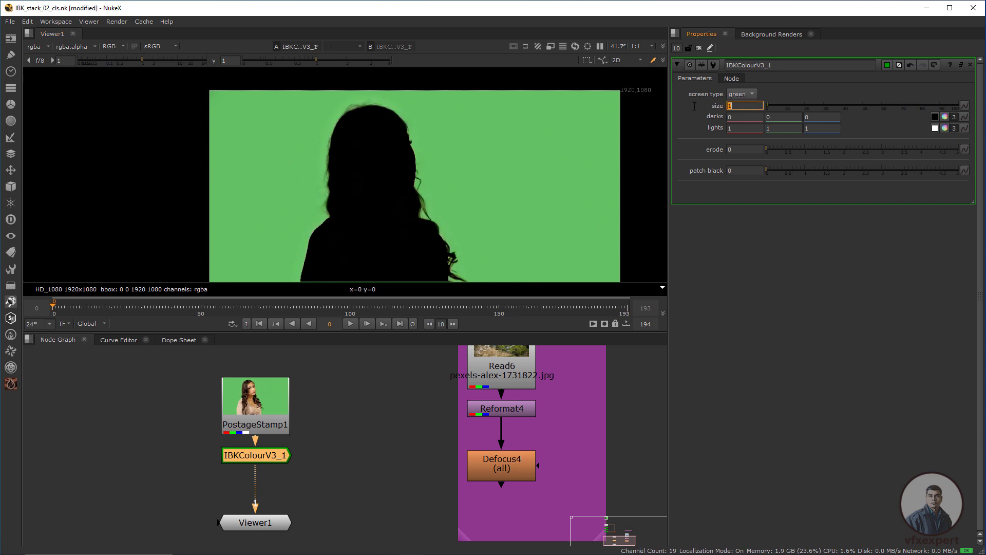
Inspect the hair edges of the IBKColour result and open the colour picker for the darks values
scroll(372, 190, up, 5)
scroll(353, 197, up, 1)
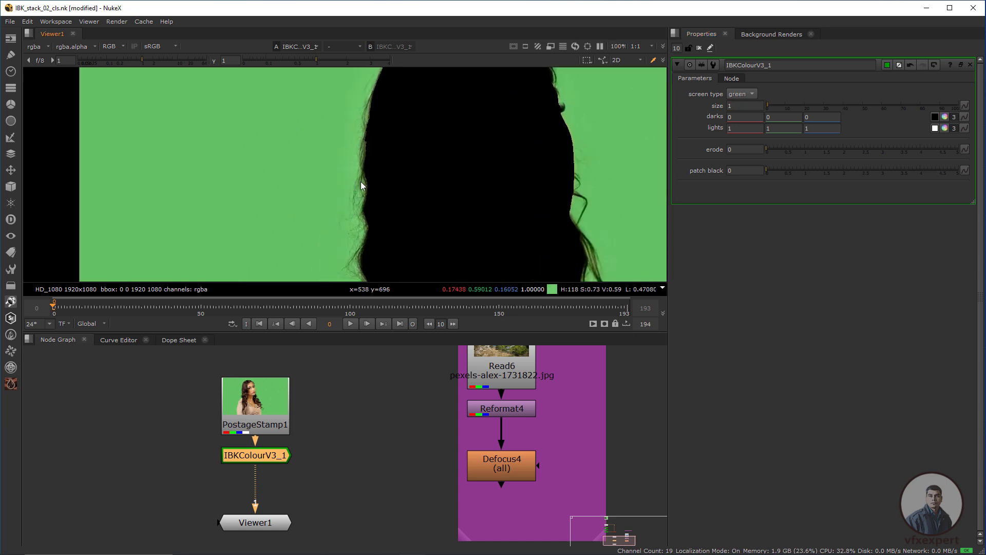
scroll(406, 204, down, 2)
scroll(406, 204, down, 2)
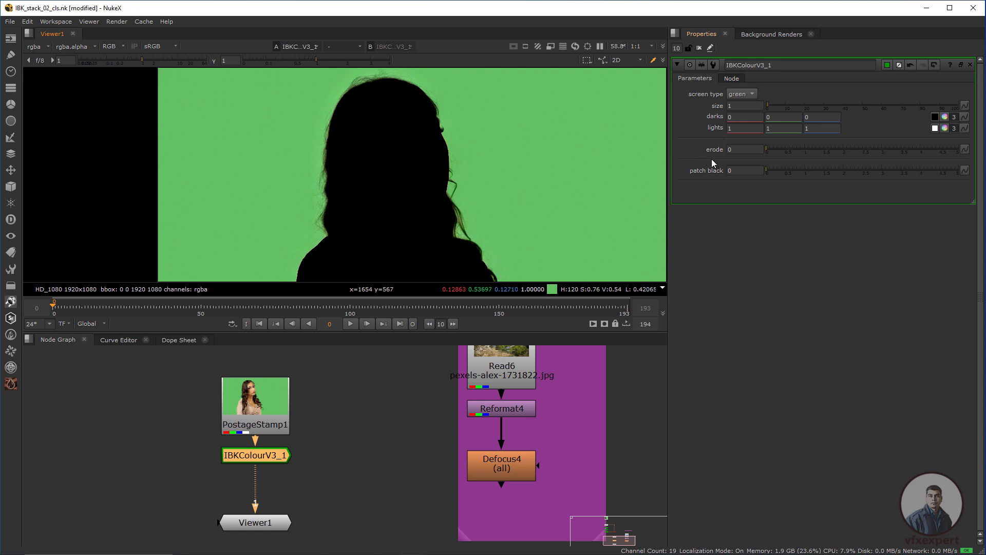
key(minus)
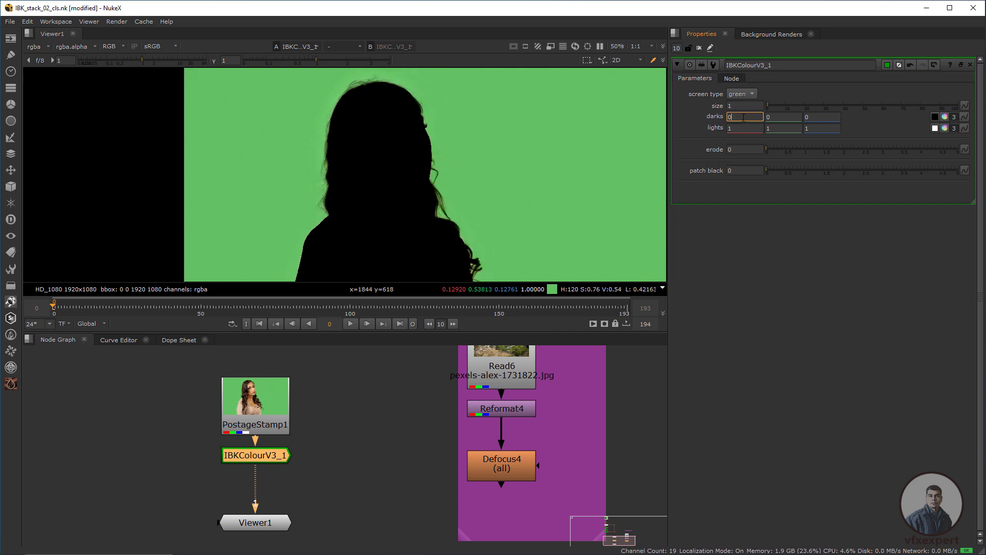
click(776, 117)
click(745, 117)
click(788, 118)
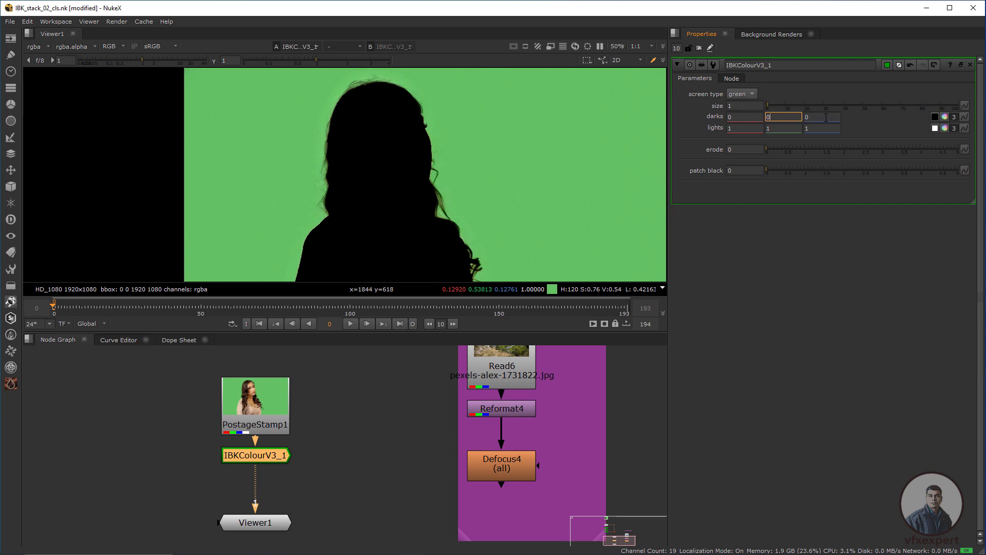
click(945, 117)
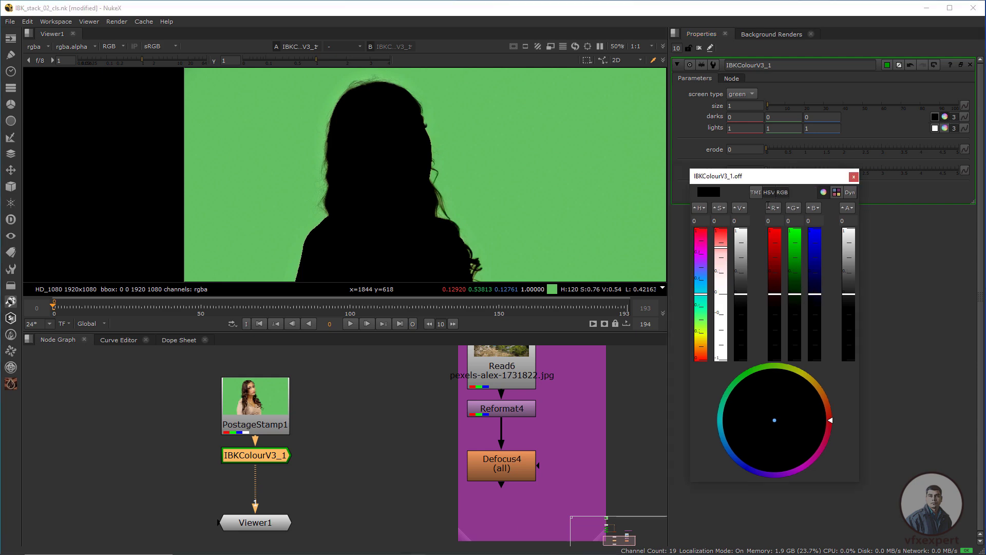
click(679, 49)
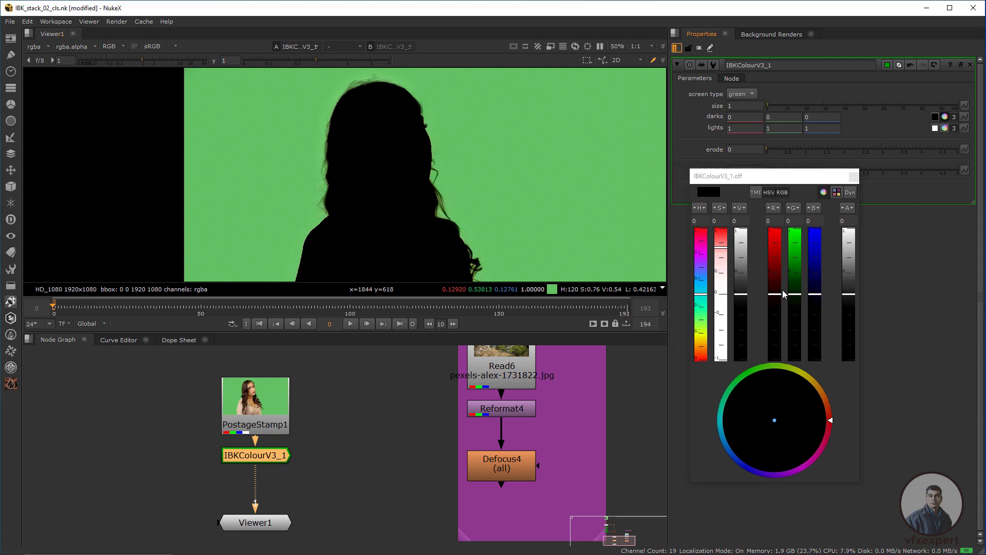
Raise the red channel of darks to 0.11, check the silhouette's edges, and raise it further to 0.26
drag(779, 296, 777, 271)
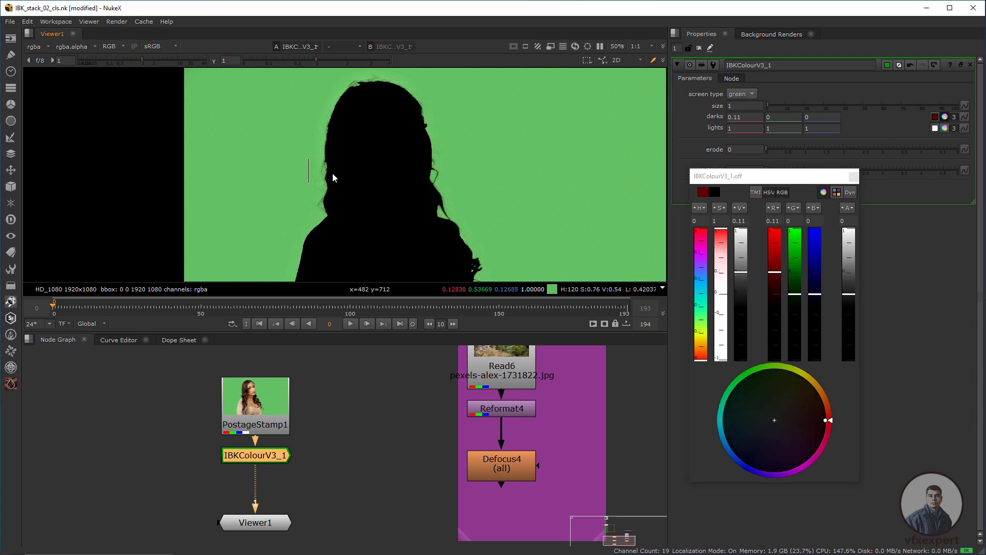
scroll(320, 195, down, 2)
middle_drag(327, 200, 351, 190)
scroll(350, 190, up, 1)
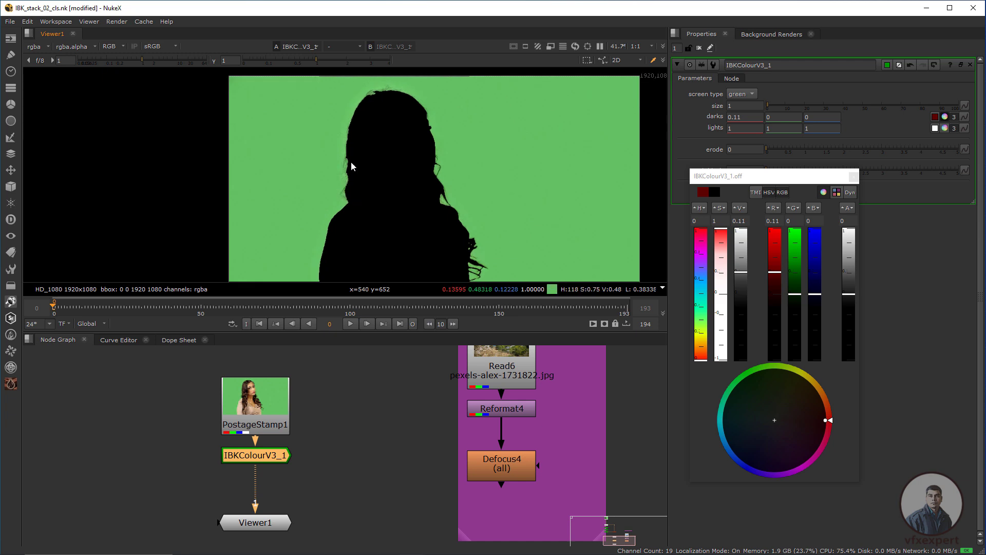
scroll(352, 173, up, 1)
scroll(353, 192, down, 1)
drag(774, 272, 775, 261)
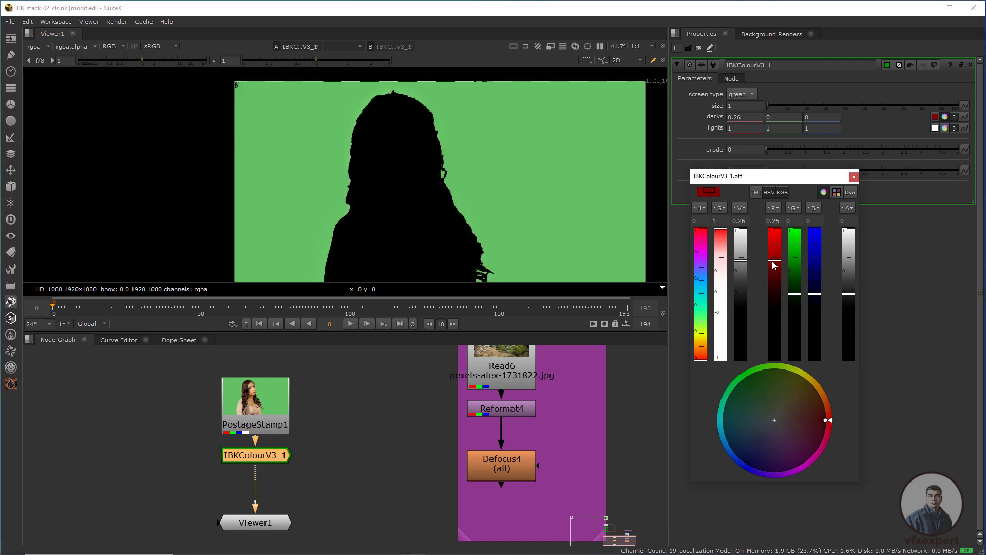
Check the silhouette's edges, raise the green channel of darks to 0.02, and close the colour picker
scroll(368, 196, up, 4)
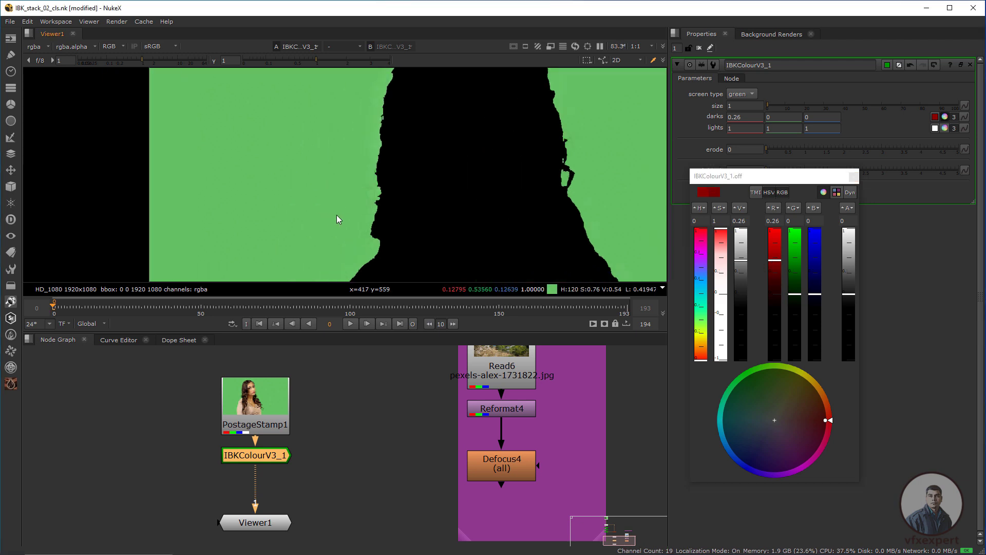
scroll(380, 217, up, 2)
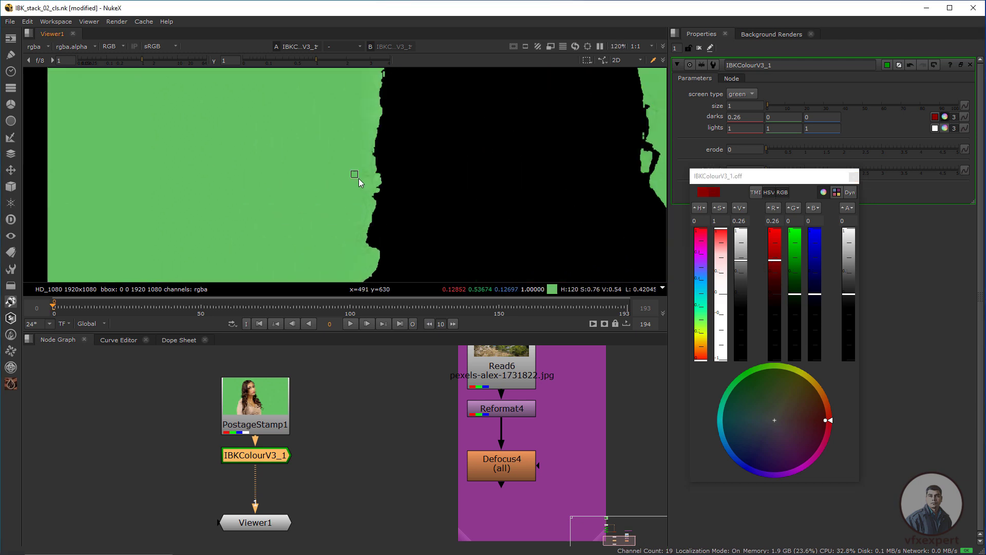
scroll(378, 221, down, 7)
scroll(316, 186, up, 2)
middle_drag(342, 199, 315, 165)
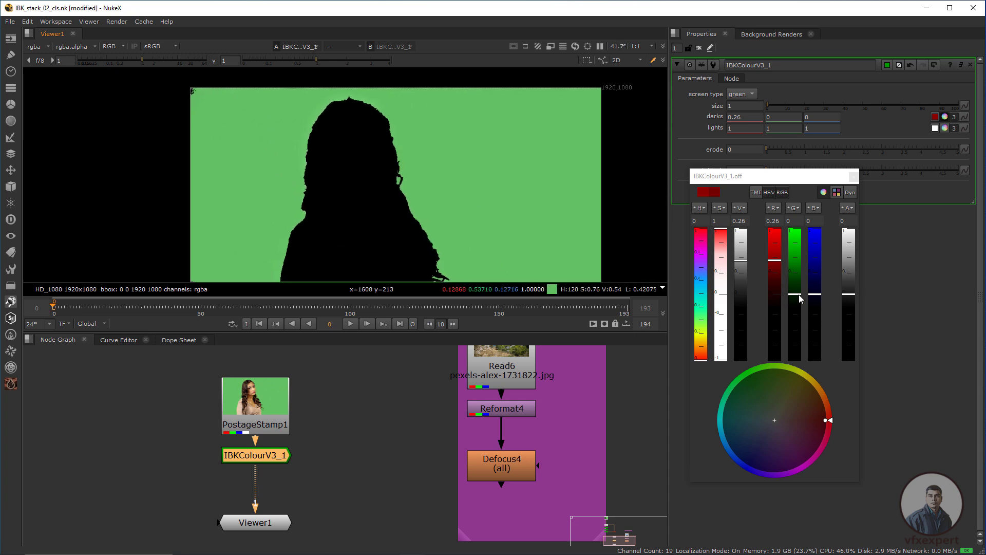
drag(800, 297, 795, 284)
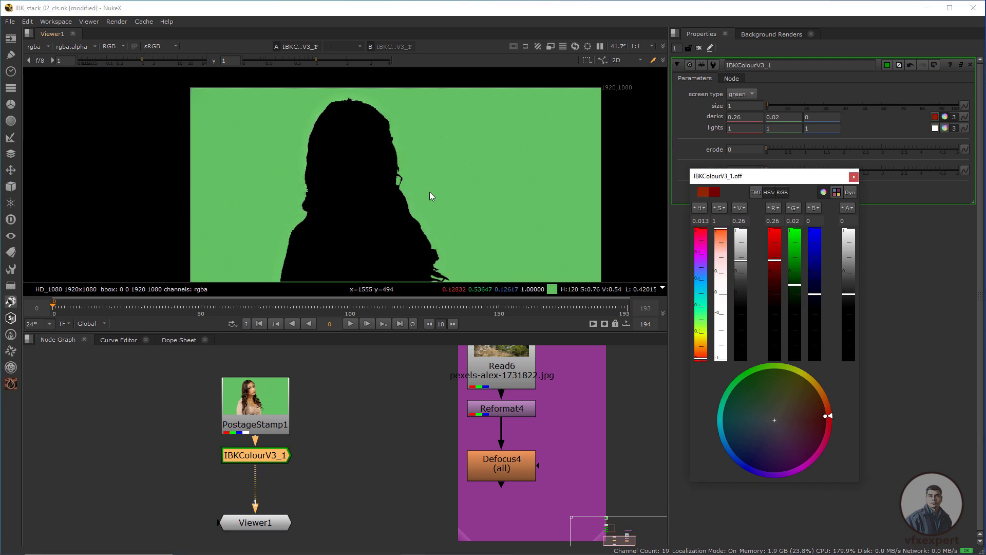
scroll(345, 179, down, 1)
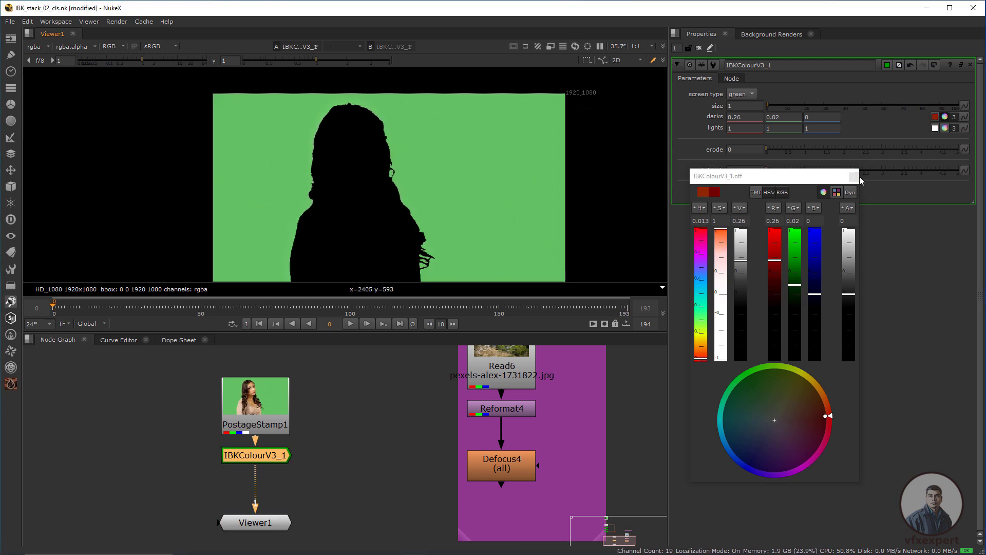
click(860, 178)
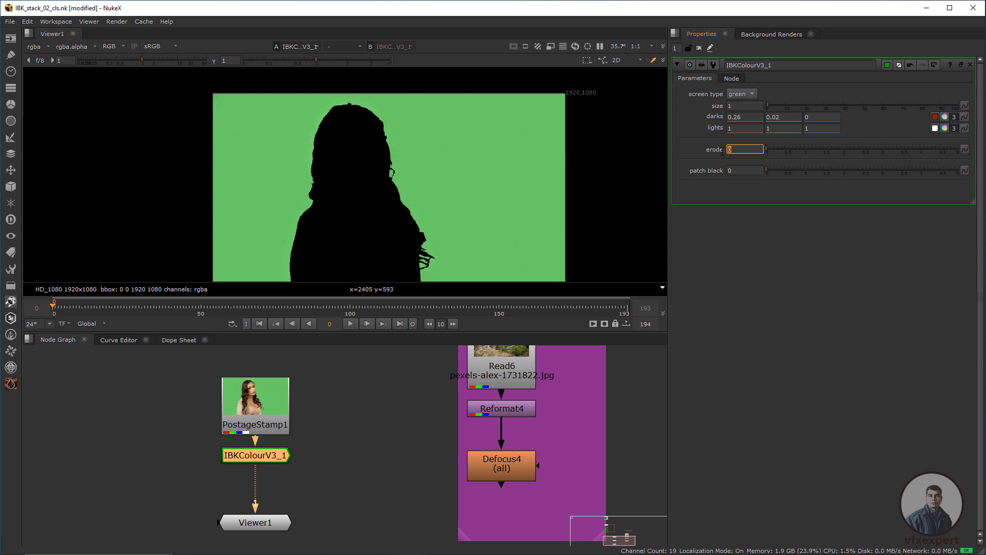
Try erode values of 5 and 10 on IBKColourV3_1 and inspect the silhouette's hair edges
text(5)
key(Return)
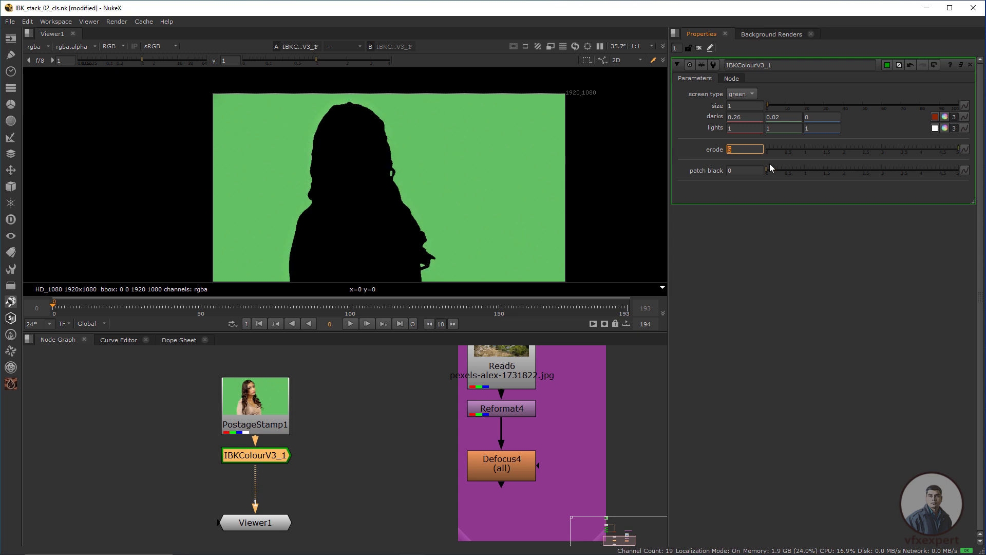
text(10)
key(Return)
scroll(359, 132, up, 1)
middle_drag(348, 189, 384, 178)
scroll(309, 208, up, 3)
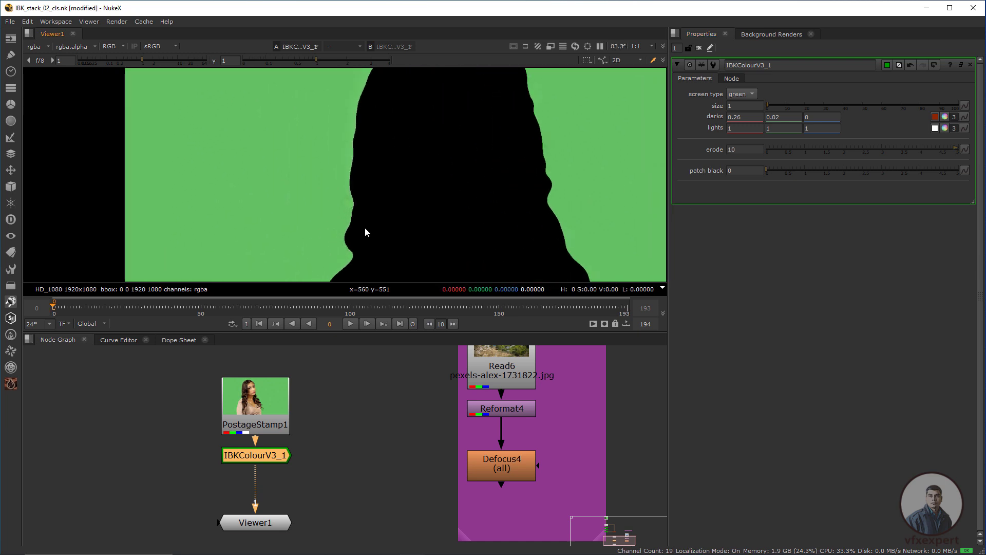
scroll(396, 202, down, 2)
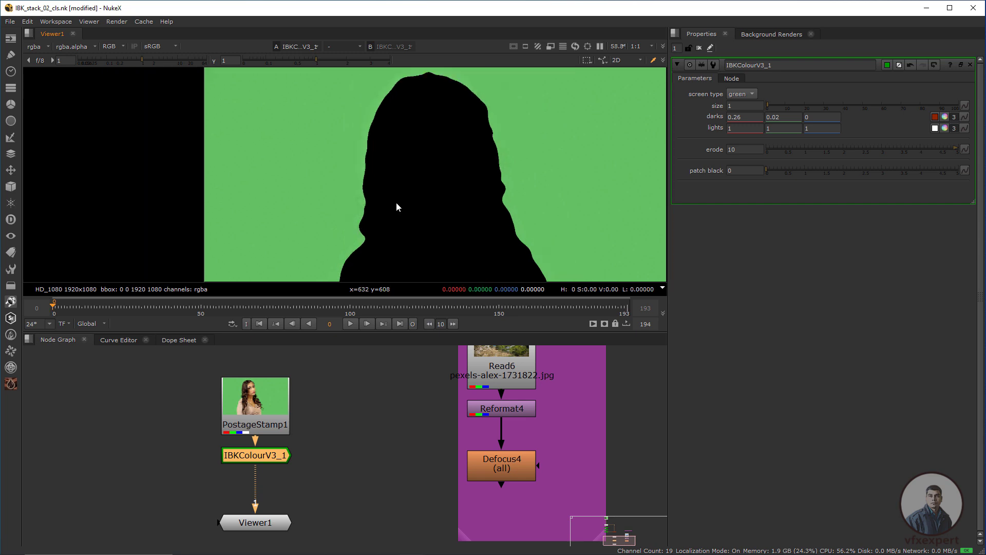
Set the IBKColourV3_1 erode to 12 and check the whole silhouette
double_click(744, 150)
text(1)
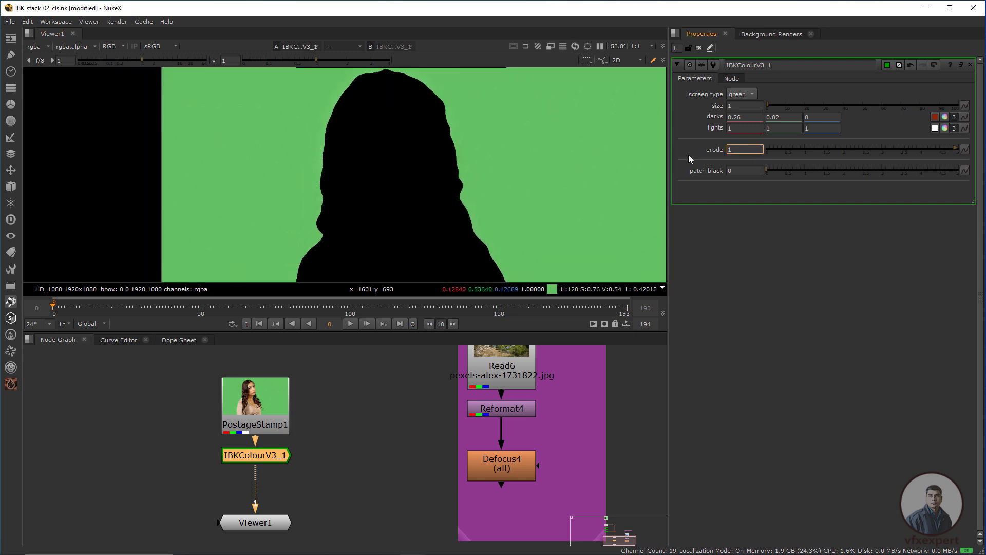
text(2)
key(Return)
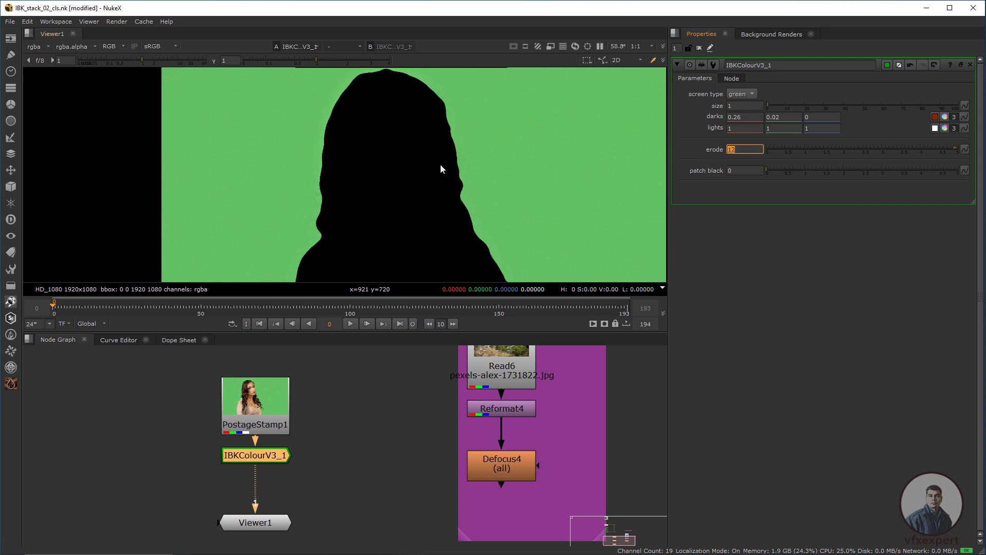
scroll(421, 212, down, 3)
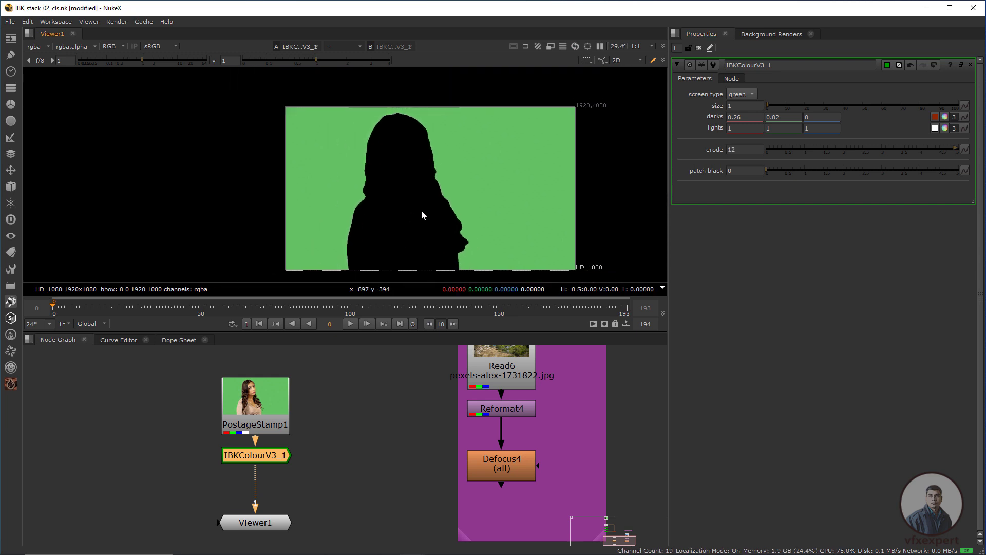
scroll(425, 213, up, 2)
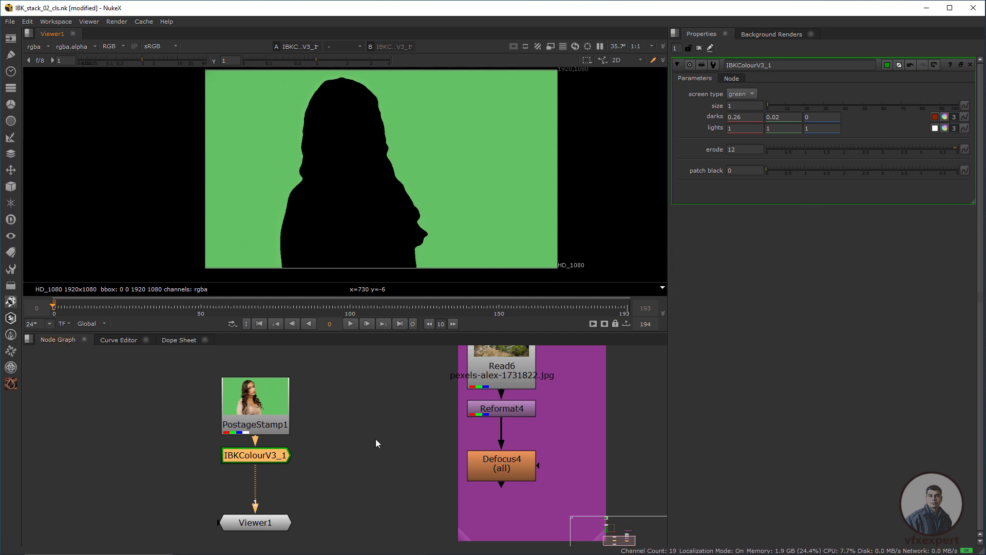
Make room above Viewer1, insert a copy of IBKColourV3_1 directly below the original in the chain, and check its result
scroll(380, 436, down, 1)
middle_drag(357, 482, 357, 453)
scroll(357, 453, up, 2)
drag(254, 491, 254, 517)
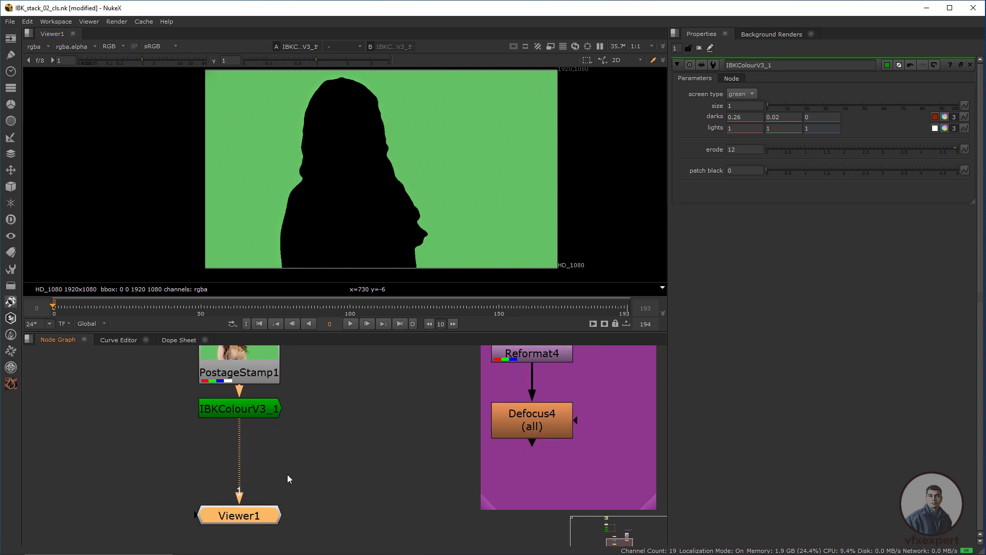
scroll(288, 488, down, 3)
click(282, 397)
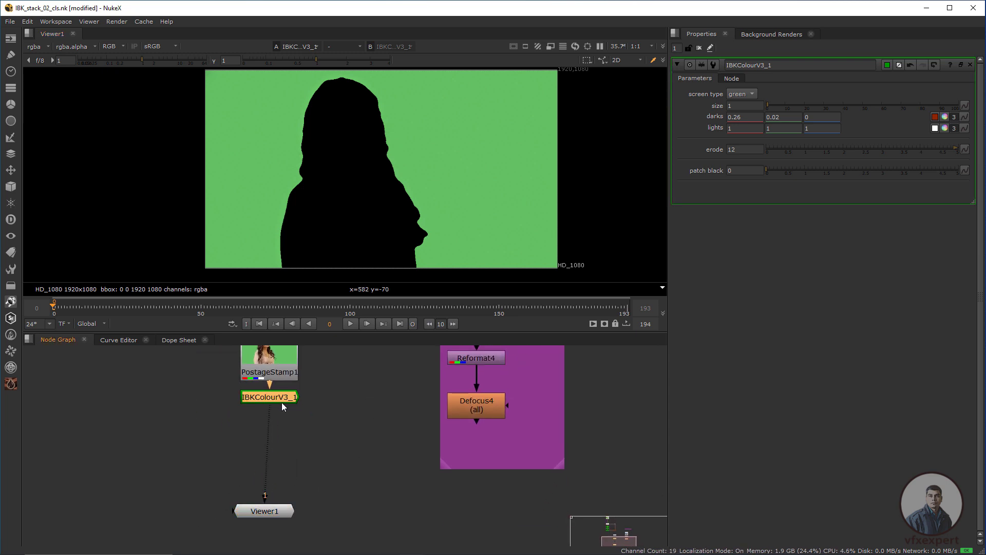
key(ctrl+v)
drag(304, 453, 268, 463)
drag(272, 511, 276, 515)
click(283, 463)
ctrl+shift+drag(399, 144, 349, 177)
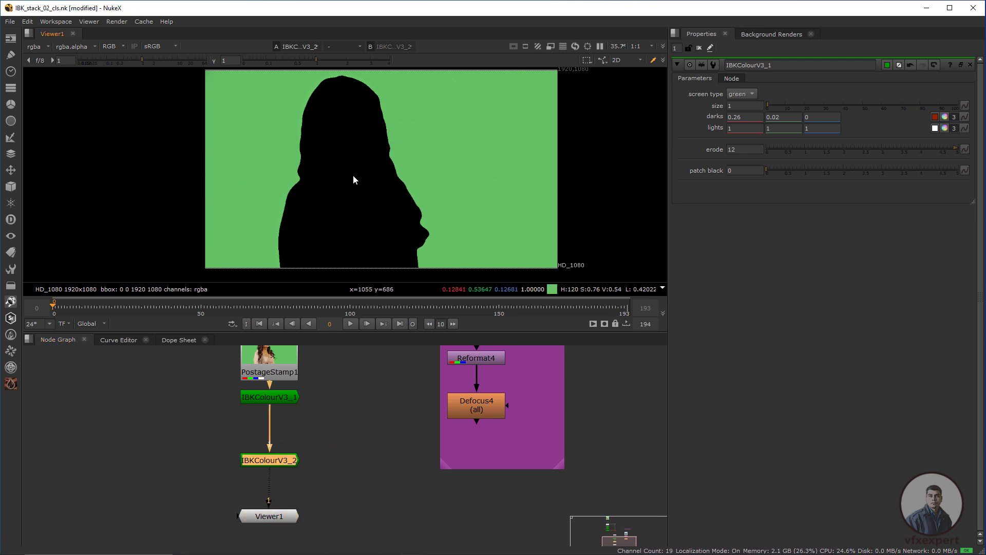
drag(395, 204, 415, 193)
Set IBKColourV3_2's erode to 1 and patch black to 5, and check the silhouette
double_click(278, 460)
double_click(744, 149)
text(1)
key(Tab)
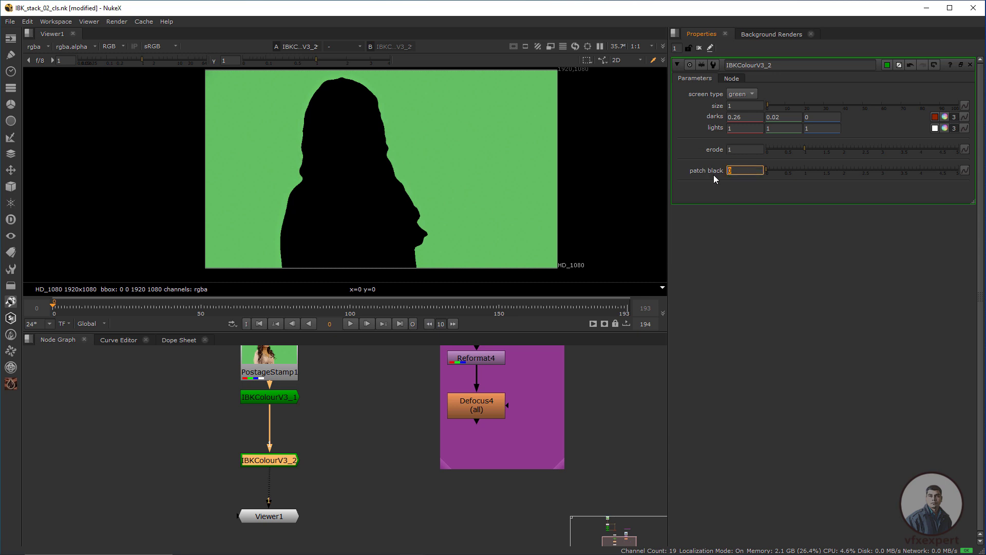
text(5)
key(Return)
drag(404, 121, 435, 161)
Insert a copy of IBKColourV3_2 below it and rearrange the chain to fit above Viewer1
drag(271, 461, 270, 446)
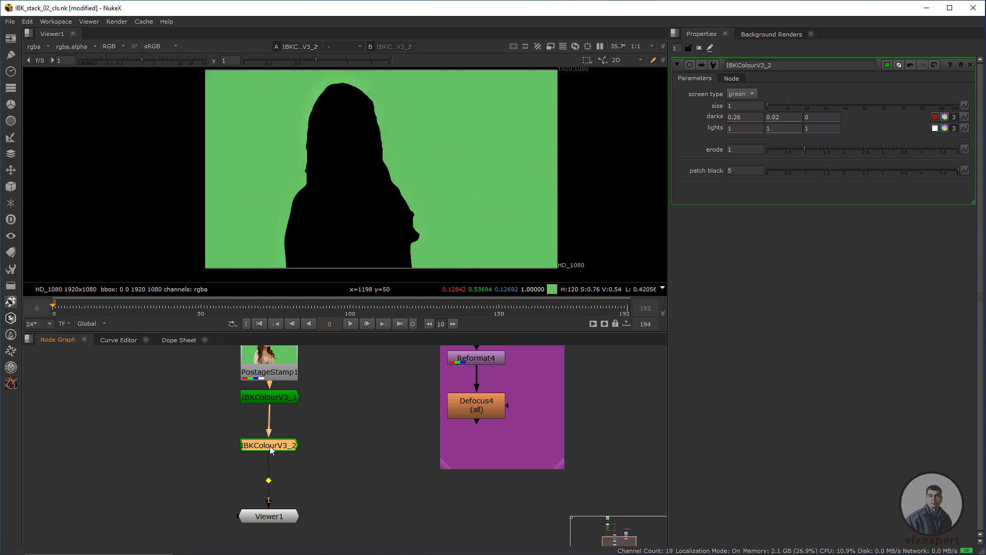
click(283, 473)
key(ctrl+v)
drag(280, 518, 278, 541)
drag(286, 476, 270, 496)
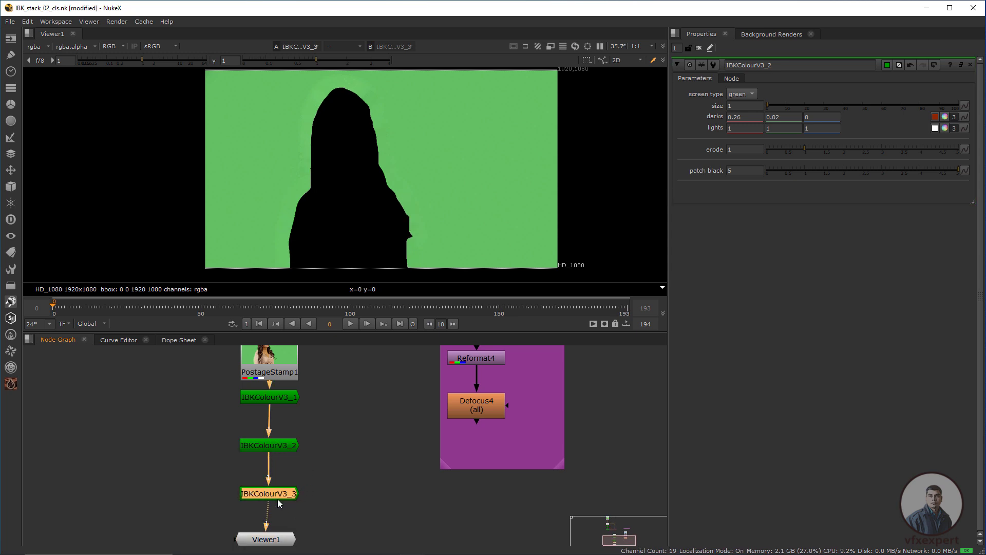
Set IBKColourV3_3's patch black to 10
double_click(277, 497)
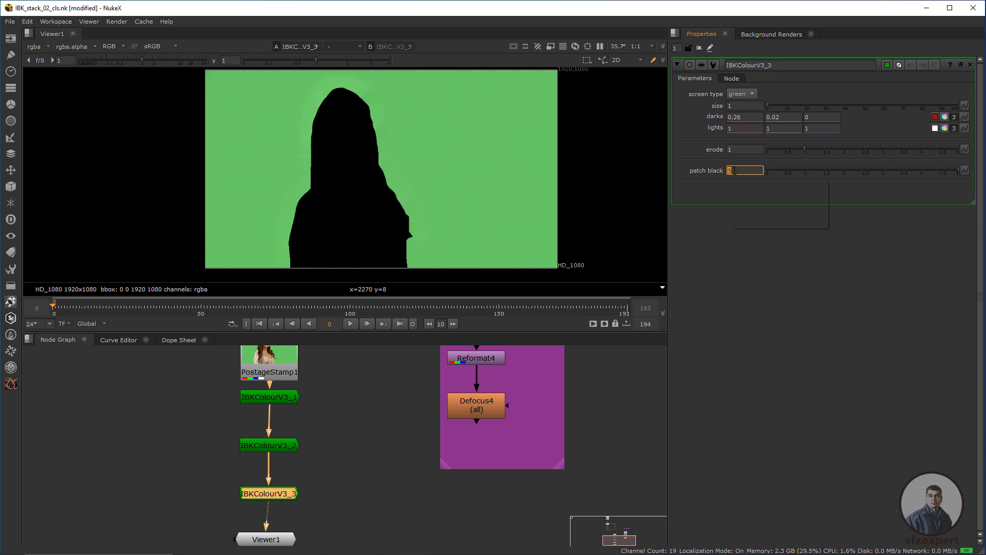
text(10)
key(Return)
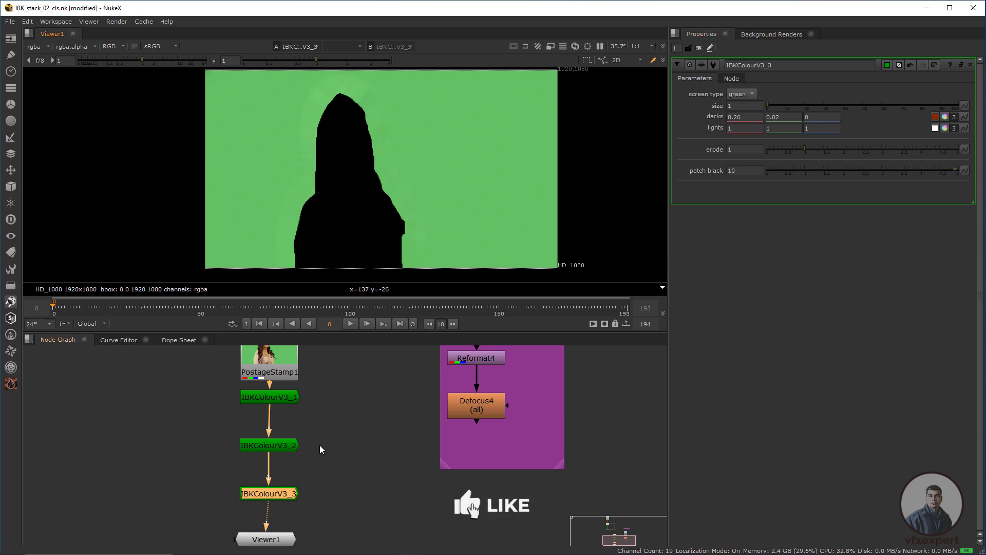
Add a fourth IBKColour node to the stack by pasting a copy below IBKColourV3_3 and aligning it above Viewer1
middle_drag(320, 444, 318, 410)
drag(276, 461, 276, 445)
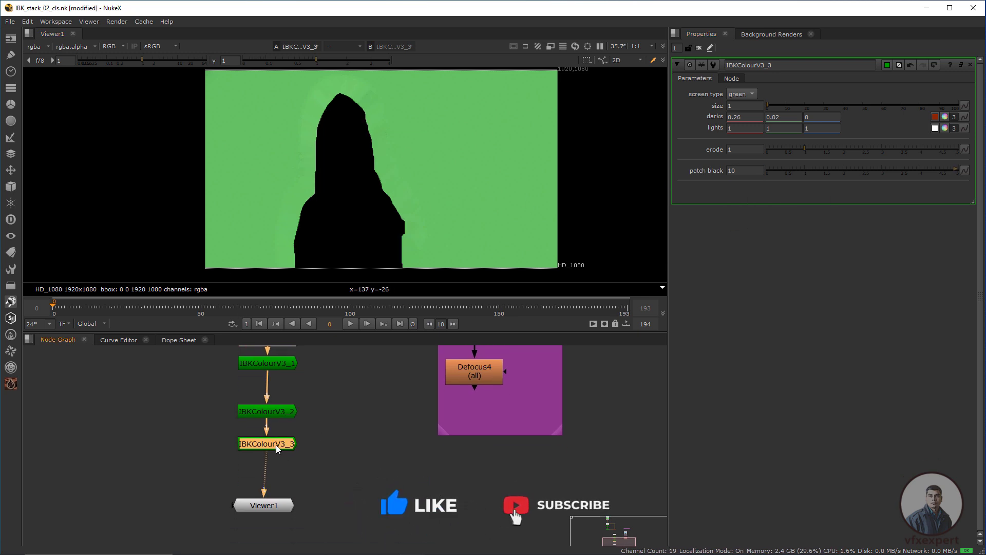
click(306, 479)
key(ctrl+v)
drag(302, 480, 267, 477)
click(274, 511)
drag(274, 511, 275, 523)
Set IBKColourV3_4's patch black to 15
double_click(280, 477)
double_click(740, 170)
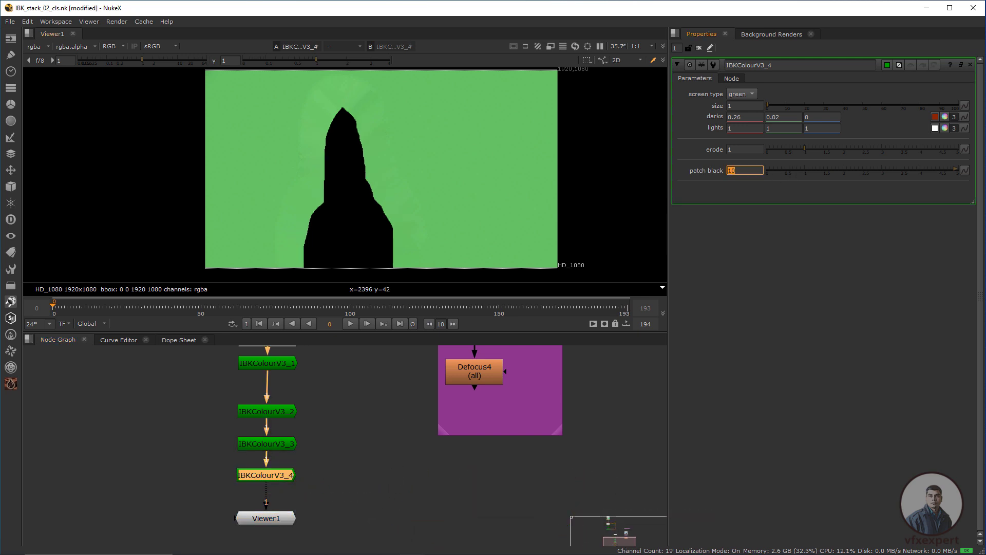
text(15)
key(Return)
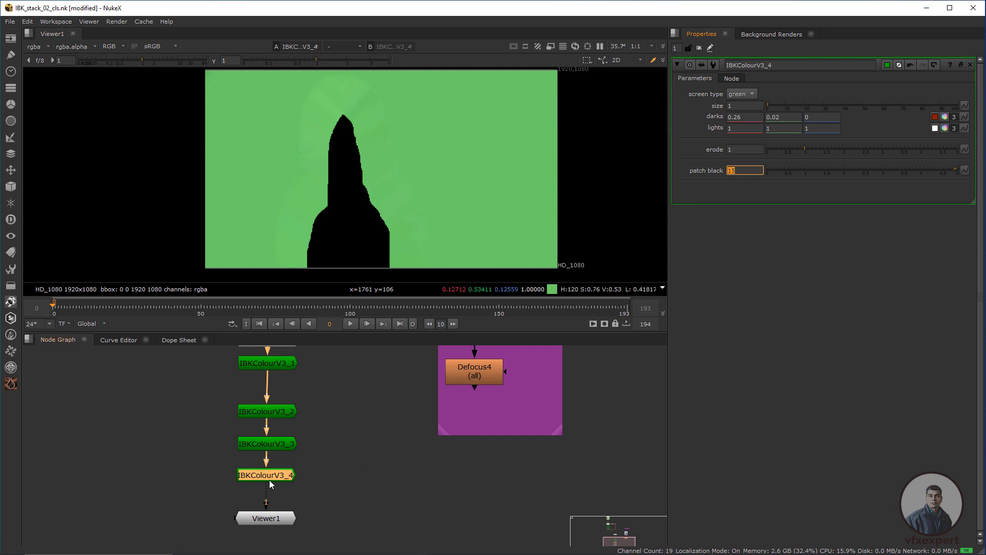
Add a fifth IBKColour node by pasting a copy below IBKColourV3_4 and moving Viewer1 beneath it
click(317, 486)
key(ctrl+v)
drag(282, 524, 278, 545)
drag(312, 489, 265, 506)
drag(277, 541, 283, 544)
Set IBKColourV3_5's patch black to 20 and check the remaining black area
double_click(286, 507)
double_click(743, 170)
text(20)
key(Return)
drag(379, 156, 192, 230)
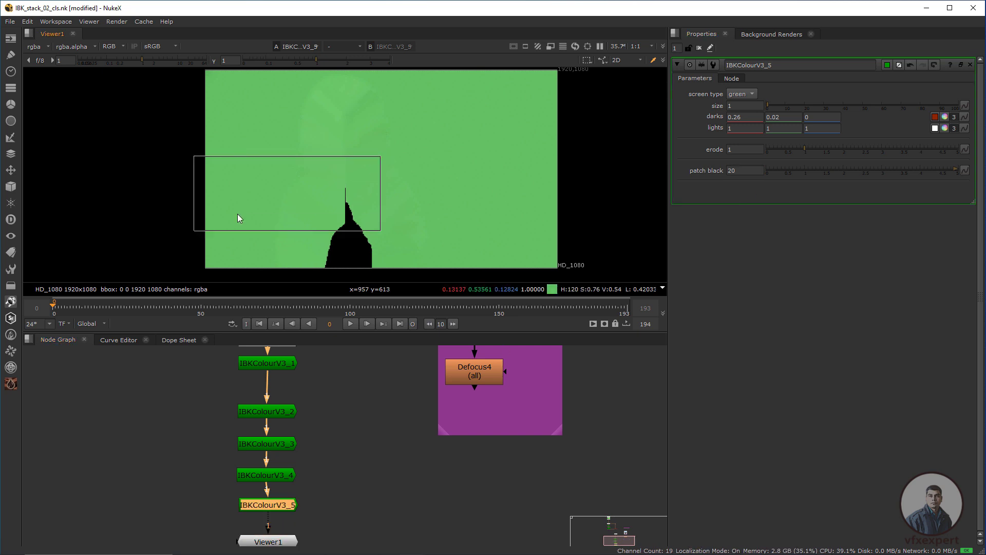
scroll(336, 187, down, 2)
middle_drag(347, 195, 332, 196)
Copy IBKColourV3_5 and insert the duplicate below it as the sixth node of the stack
middle_drag(297, 463, 318, 418)
drag(295, 501, 297, 541)
click(312, 516)
click(307, 463)
key(ctrl+c)
click(307, 488)
key(ctrl+v)
drag(297, 496, 279, 516)
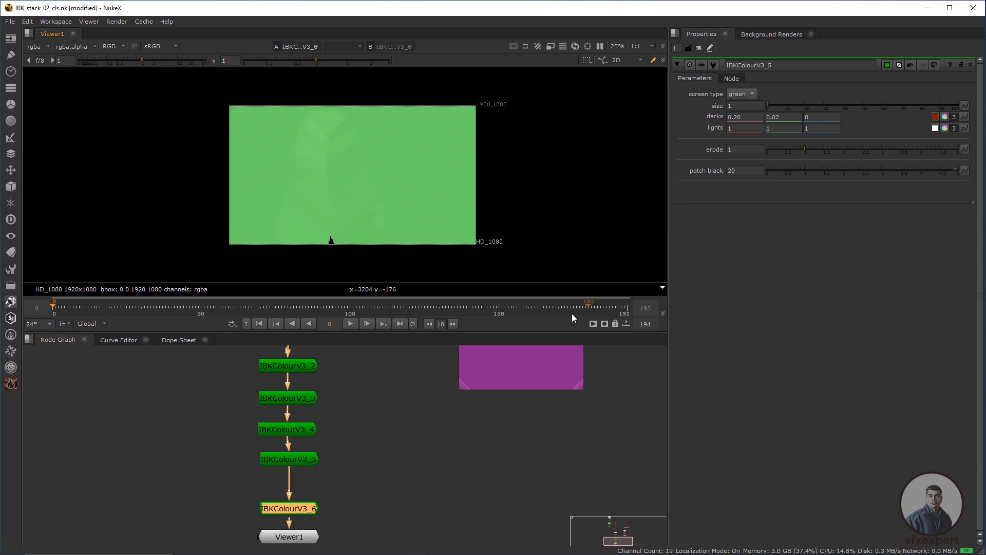
Paste a seventh IBKColour node between IBKColourV3_6 and Viewer1 to fill the last black area
mouse_move(295, 510)
mouse_down()
mouse_move(296, 487)
mouse_move(283, 522)
mouse_up()
click(318, 512)
key(ctrl+v)
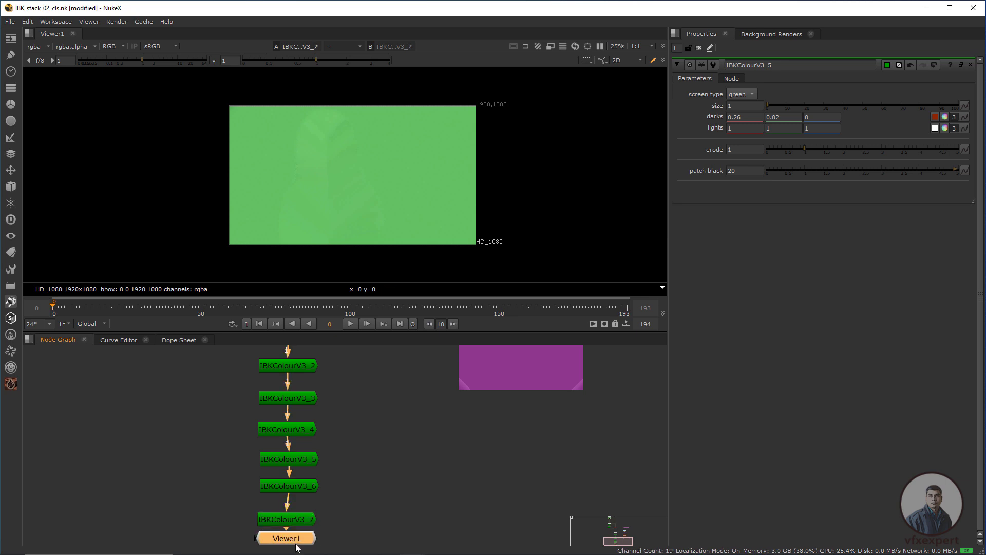
Examine the filled green plate for leftover patches and review the full node tree
scroll(368, 200, down, 2)
scroll(368, 201, up, 2)
drag(429, 154, 208, 227)
scroll(344, 430, down, 1)
scroll(344, 435, down, 3)
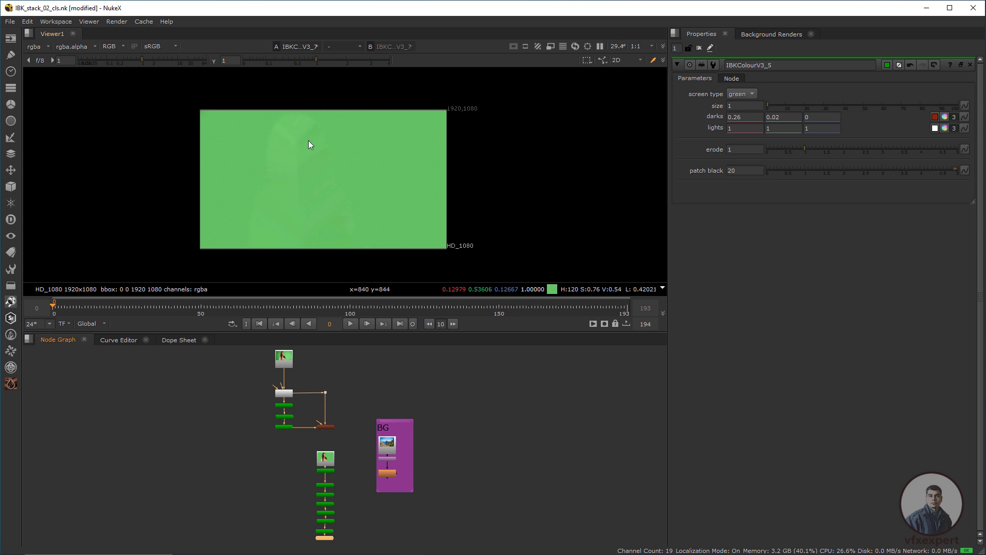
scroll(311, 142, up, 1)
scroll(284, 450, down, 1)
scroll(331, 195, down, 1)
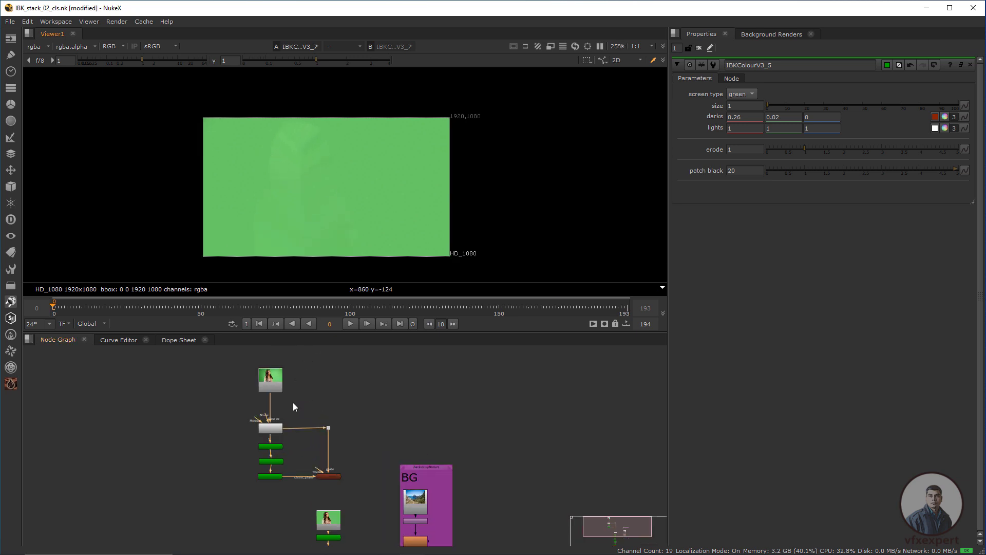
Set IBKColourV3_1's darks to 0.21 red and 0.002 green, and view that node's output
scroll(309, 396, up, 3)
middle_drag(355, 504, 316, 436)
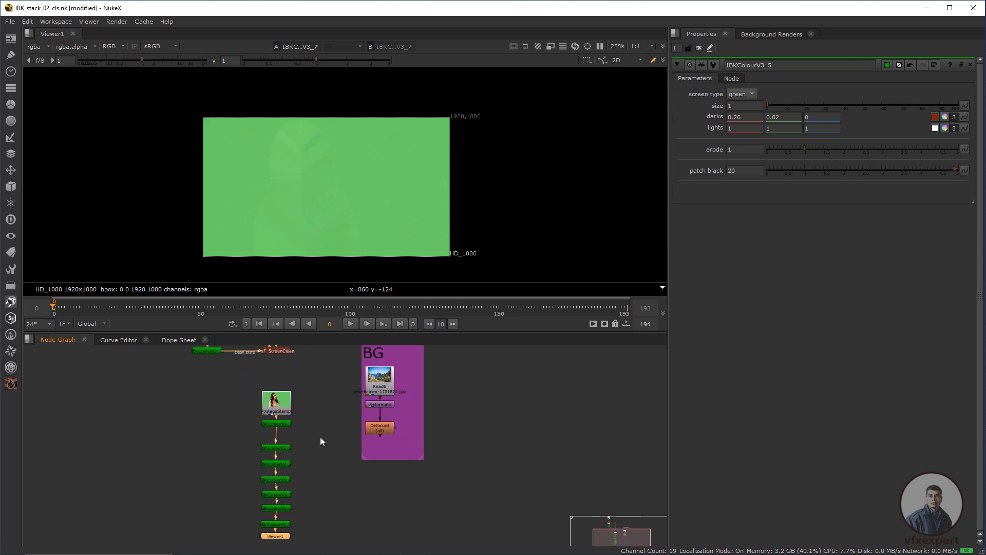
scroll(261, 465, up, 2)
click(295, 411)
double_click(294, 414)
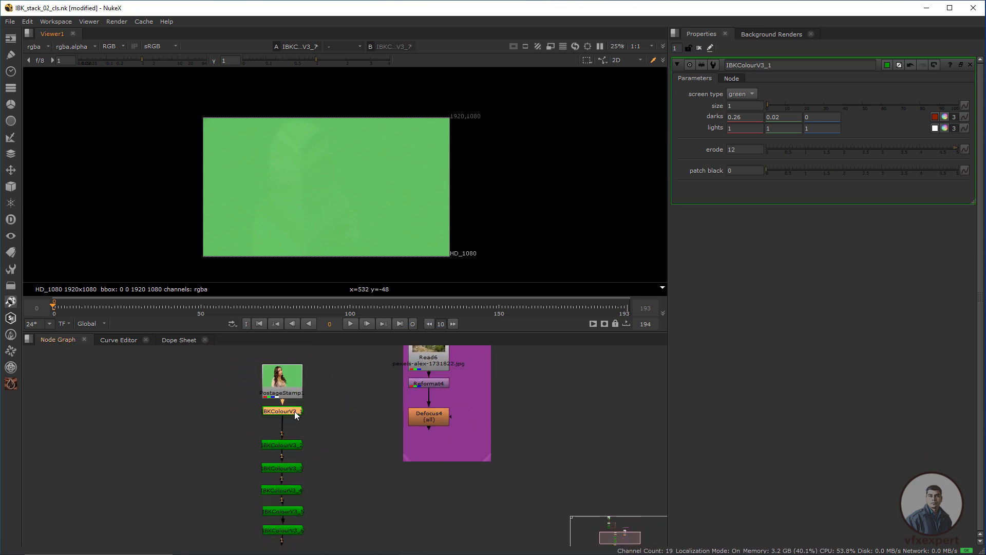
middle_drag(343, 212, 297, 238)
scroll(354, 200, down, 1)
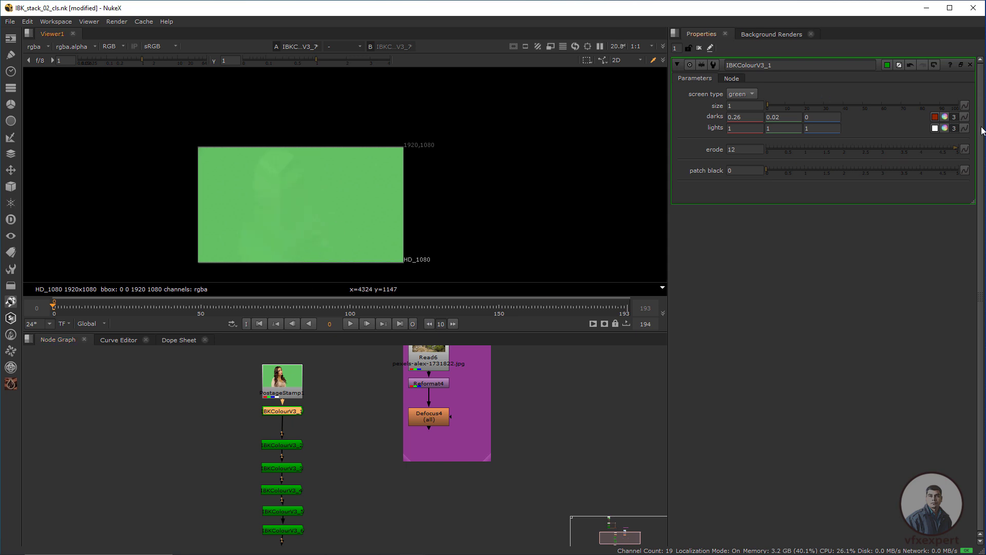
click(945, 117)
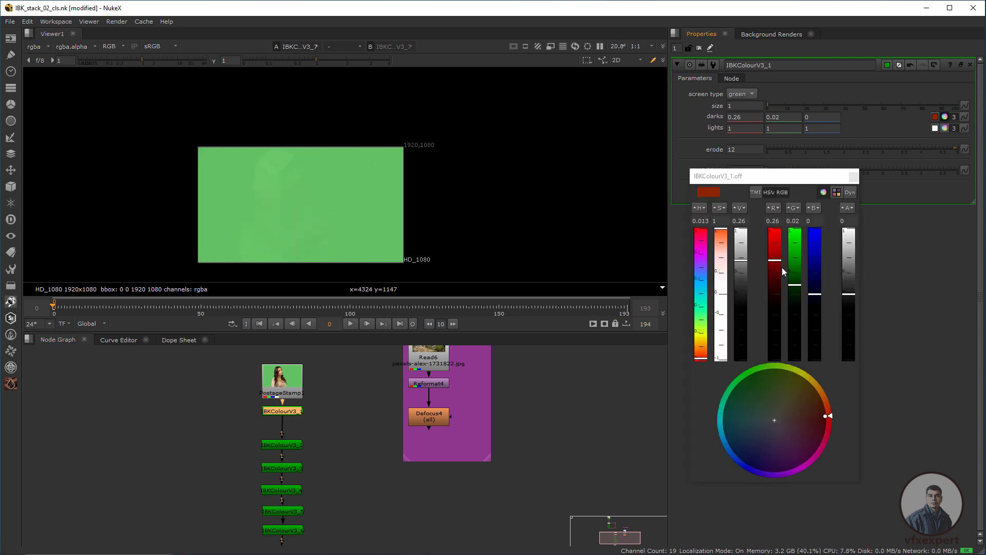
drag(779, 260, 781, 265)
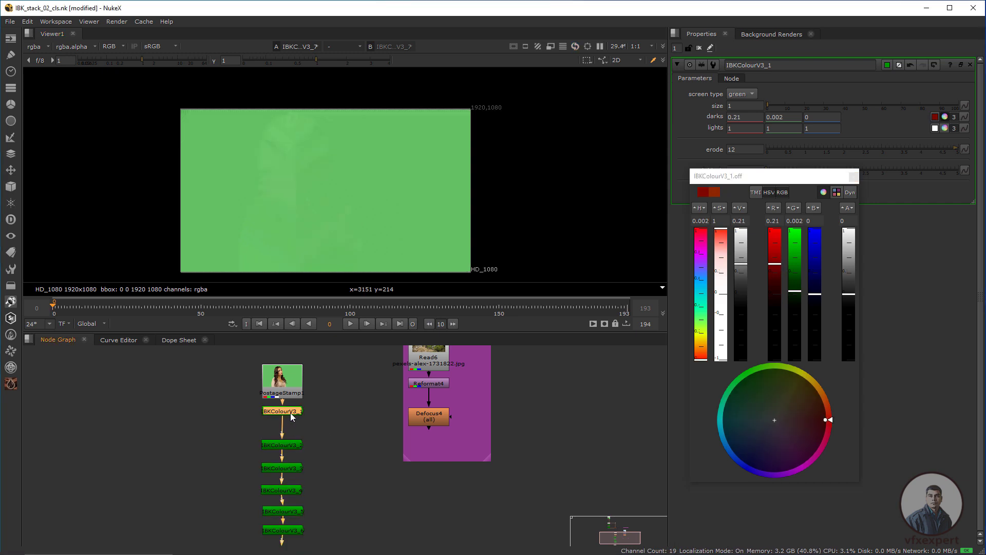
click(293, 427)
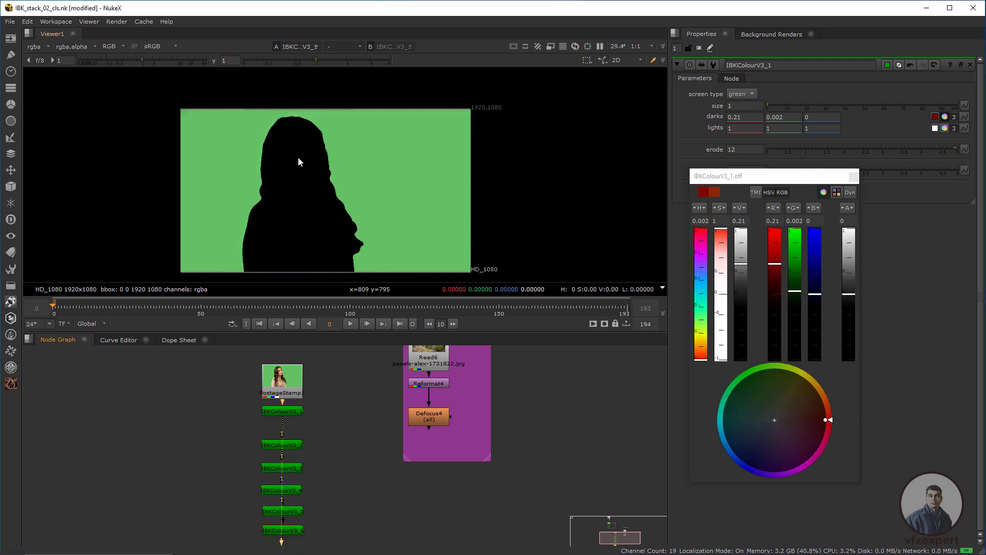
Set IBKColourV3_1's darks to 0.25 red and 0.004 green, and set its erode to 15
scroll(308, 151, up, 3)
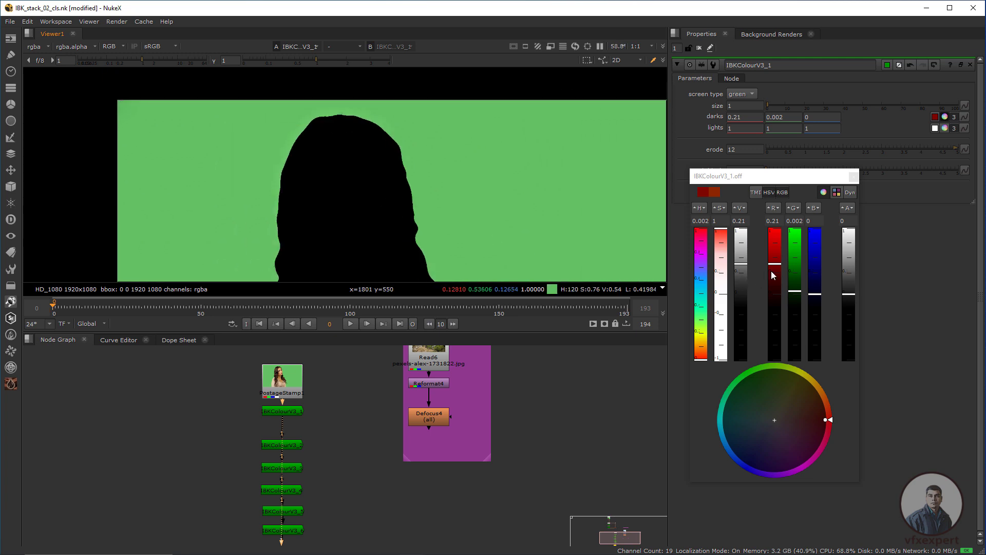
drag(778, 264, 796, 290)
scroll(383, 154, up, 1)
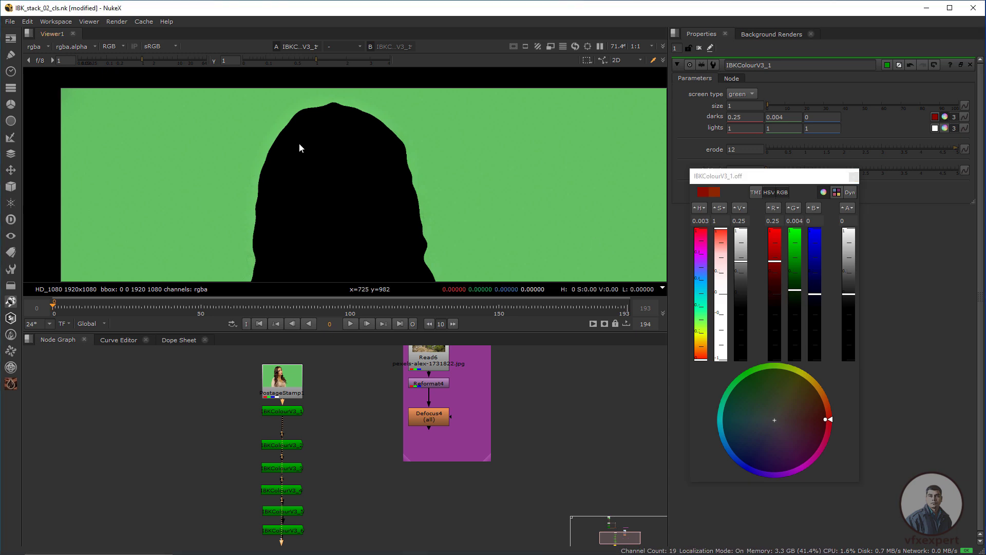
scroll(434, 176, down, 2)
click(853, 176)
drag(741, 149, 659, 156)
text(15)
key(Return)
Move Viewer1 clear of the stack, line up the last IBKColour node below the others and view its output
scroll(287, 437, down, 2)
middle_drag(352, 479, 344, 443)
scroll(288, 506, up, 2)
drag(283, 494, 218, 528)
click(276, 486)
drag(278, 480, 279, 487)
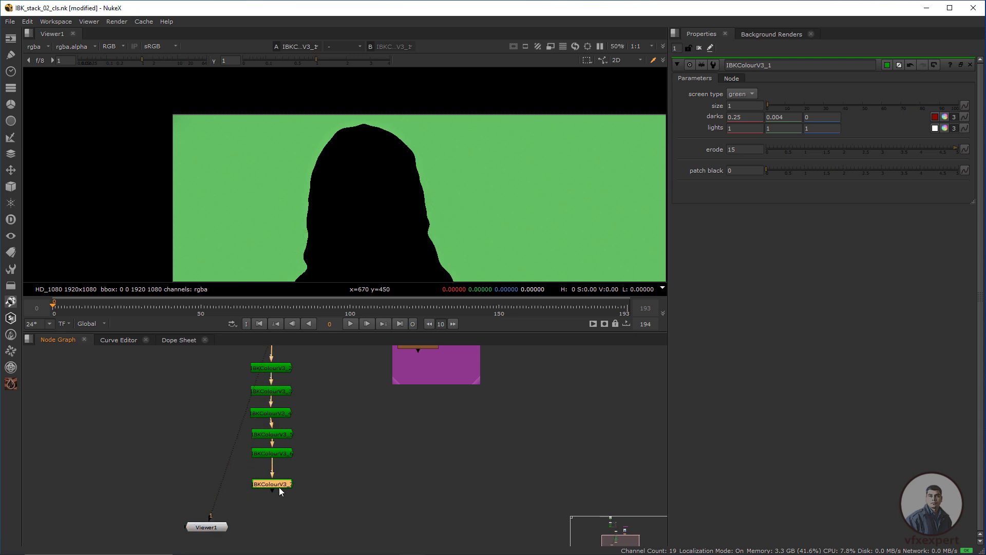
key(1)
scroll(433, 184, down, 3)
middle_drag(465, 210, 339, 202)
scroll(363, 217, up, 2)
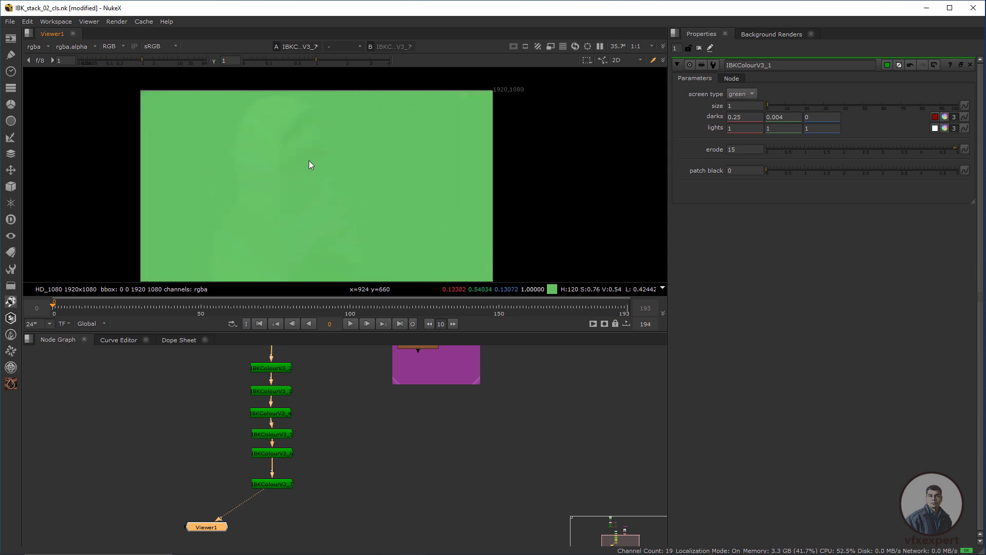
Align Viewer1 directly beneath the IBKColour stack
scroll(347, 452, down, 2)
drag(266, 509, 295, 515)
scroll(350, 195, down, 1)
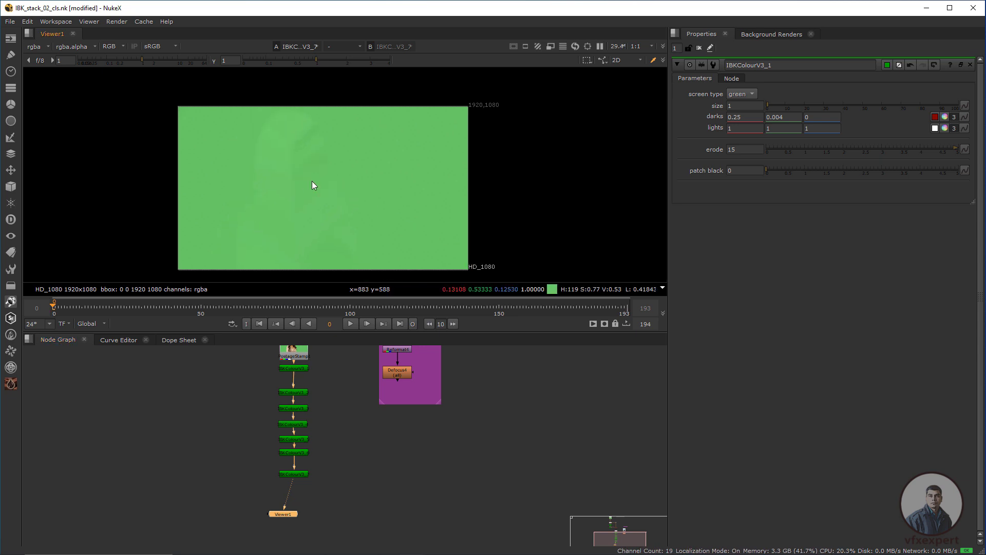
drag(286, 514, 297, 519)
click(371, 484)
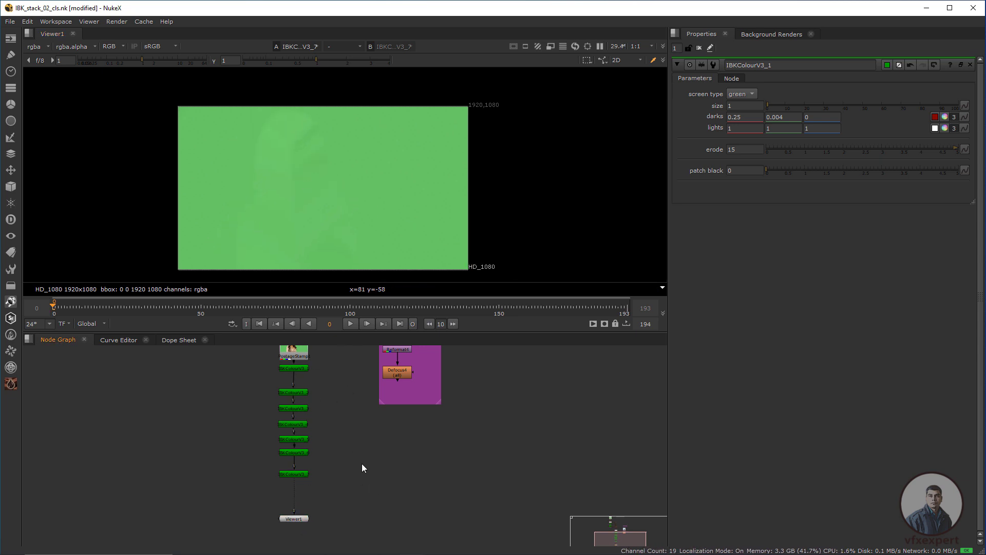
View the PostageStamp's original green-screen footage and move Viewer1 away from the bottom of the stack
middle_drag(311, 442, 283, 466)
key(1)
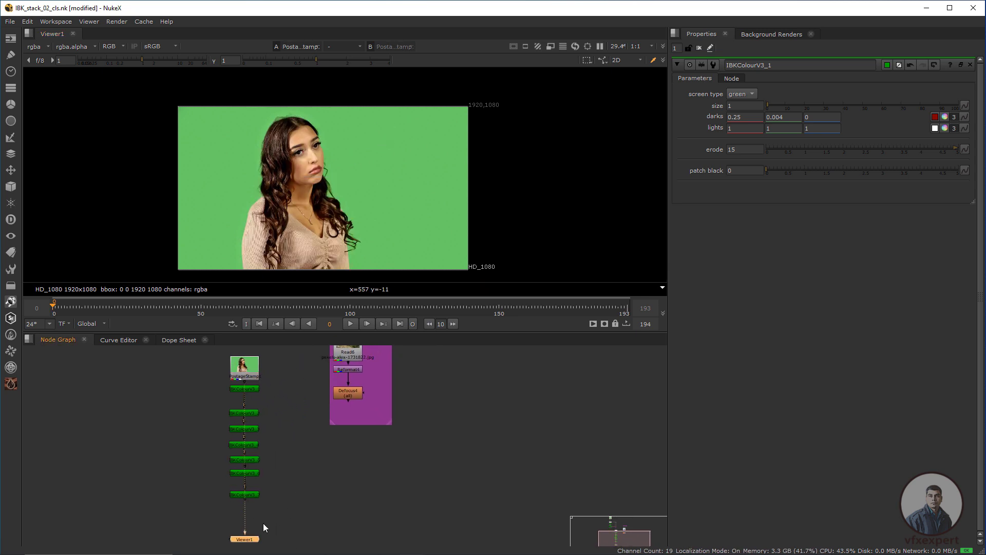
drag(252, 543, 336, 537)
scroll(341, 500, up, 2)
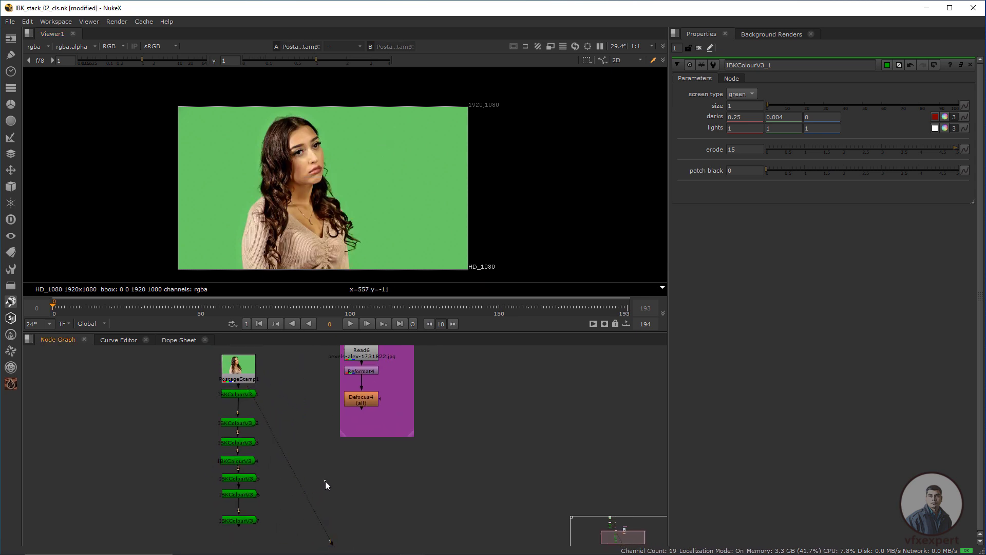
Add an IBKGizmo node beside the last IBKColour node
key(Tab)
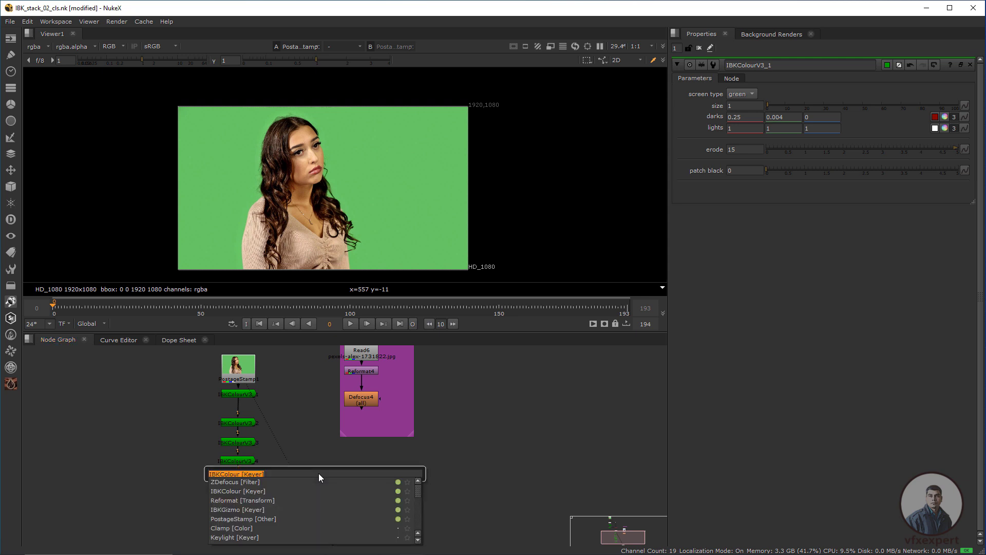
text(ibk)
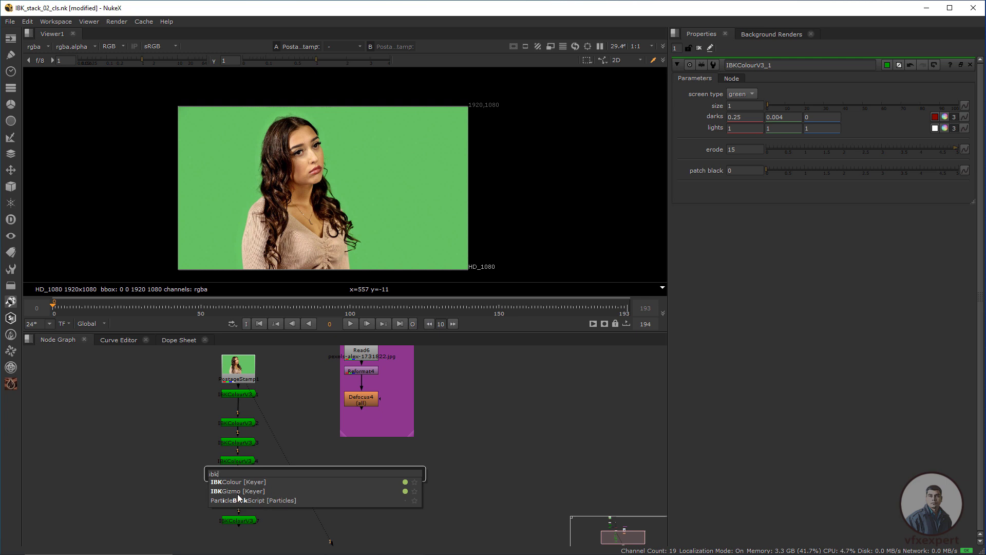
click(237, 492)
drag(319, 485, 304, 512)
scroll(327, 494, up, 3)
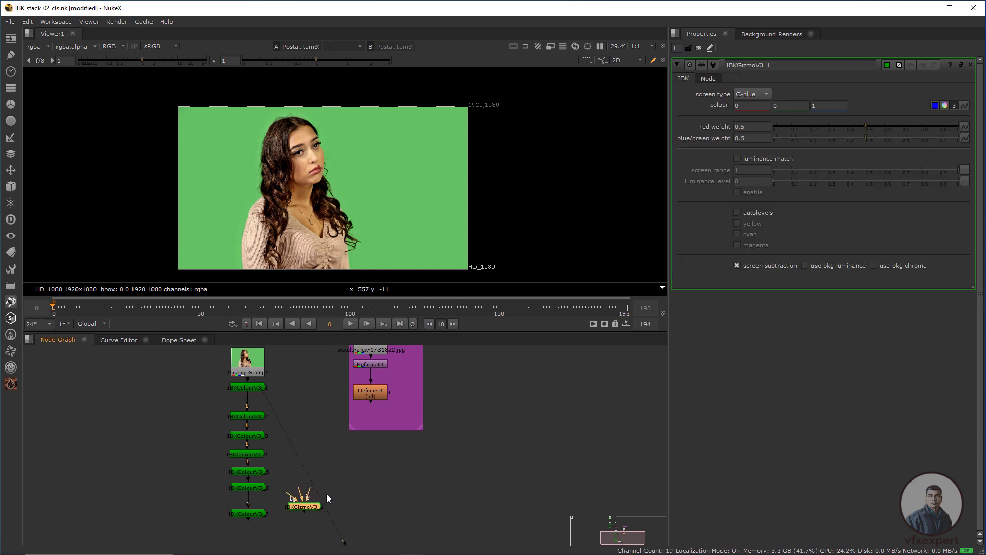
Connect the IBKGizmo's fg input to the PostageStamp through a dot and its c input to the last IBKColour node, and tidy the layout
drag(330, 463, 249, 367)
ctrl+drag(268, 454, 301, 346)
middle_drag(328, 479, 345, 413)
drag(313, 463, 256, 472)
drag(291, 501, 251, 495)
drag(323, 484, 329, 496)
click(246, 492)
drag(246, 492, 249, 492)
scroll(273, 459, down, 2)
middle_drag(266, 474, 275, 499)
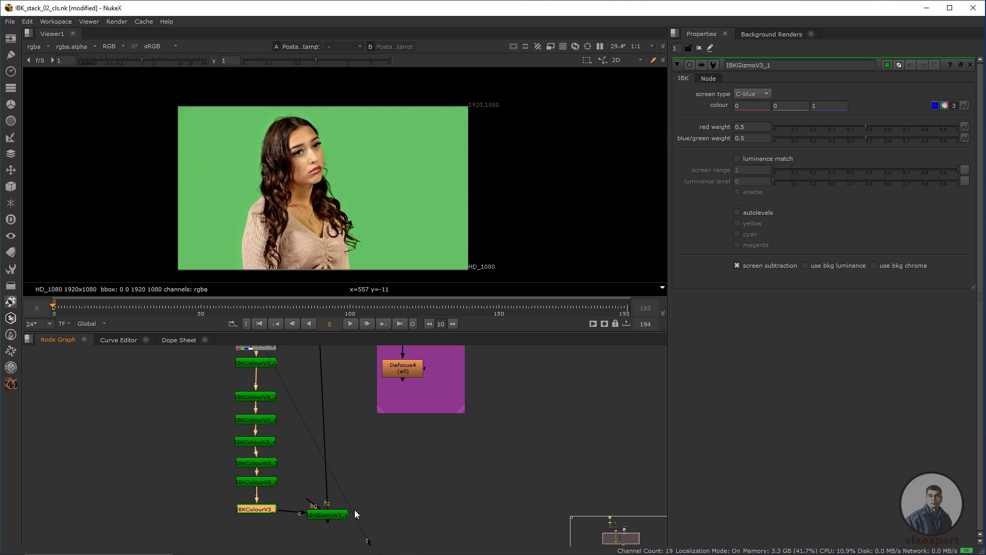
View the IBKGizmo's output with Viewer1 placed below it, and set its screen type to C-green
middle_drag(358, 514, 335, 486)
click(311, 489)
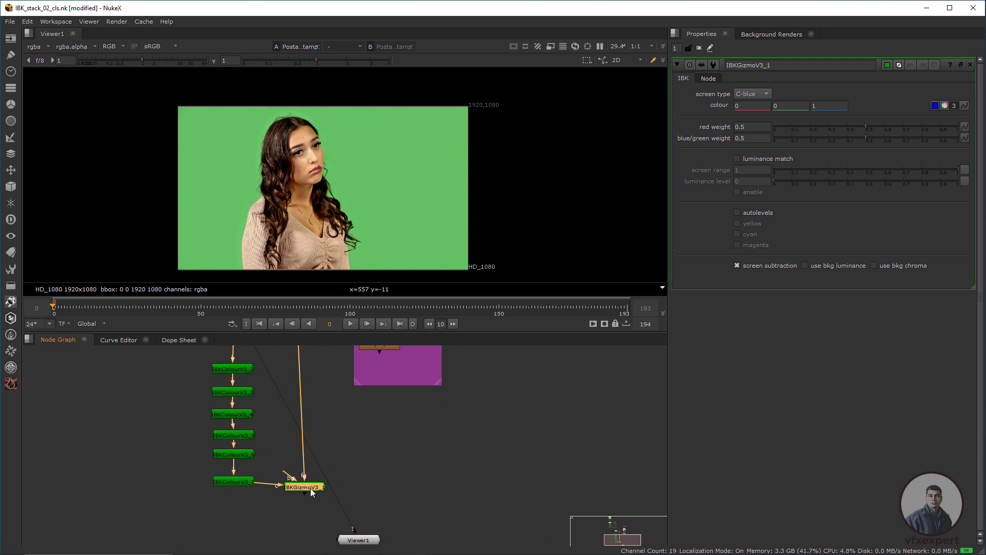
key(1)
drag(361, 537, 306, 521)
click(317, 488)
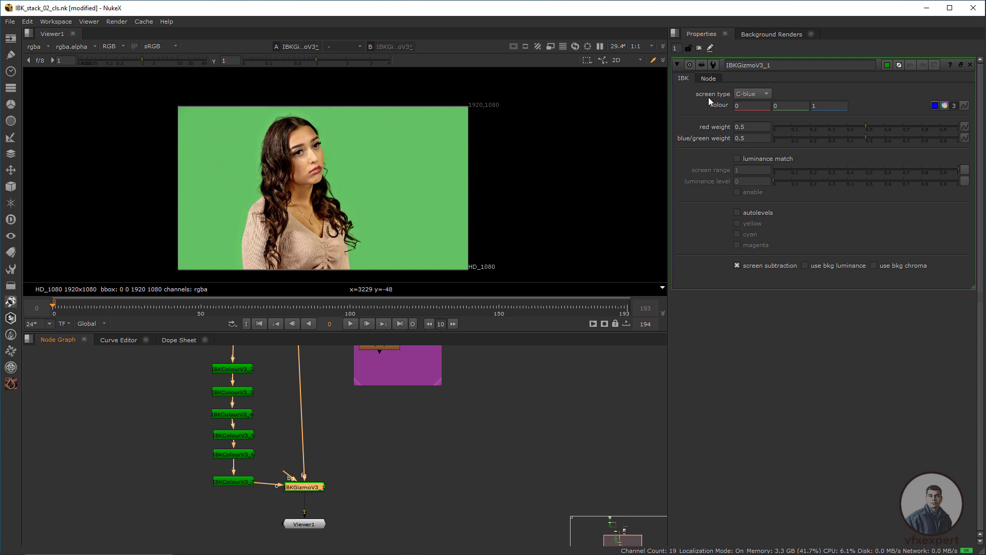
click(768, 94)
click(754, 106)
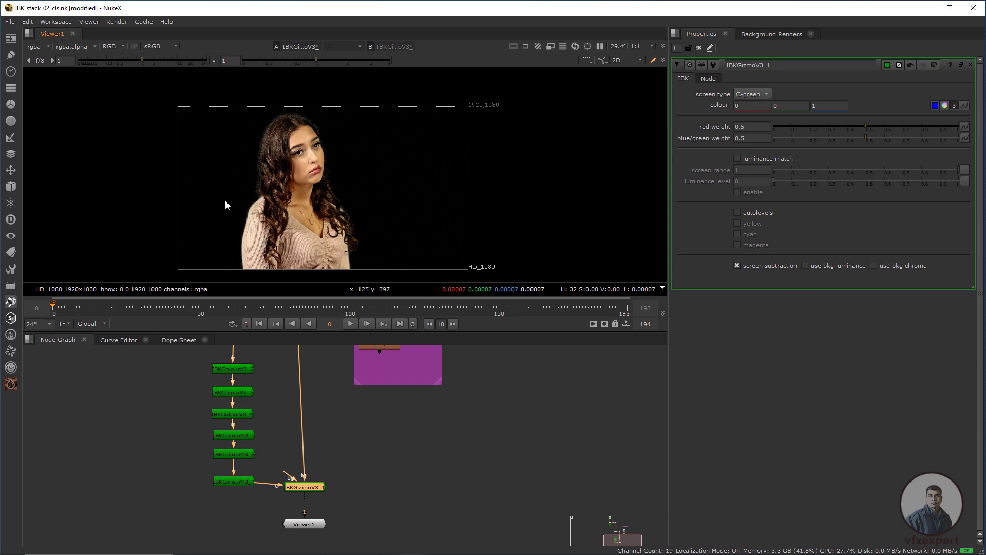
Examine the keyed woman and the alpha matte, especially the fine hair edges
scroll(294, 202, up, 2)
middle_drag(310, 219, 341, 229)
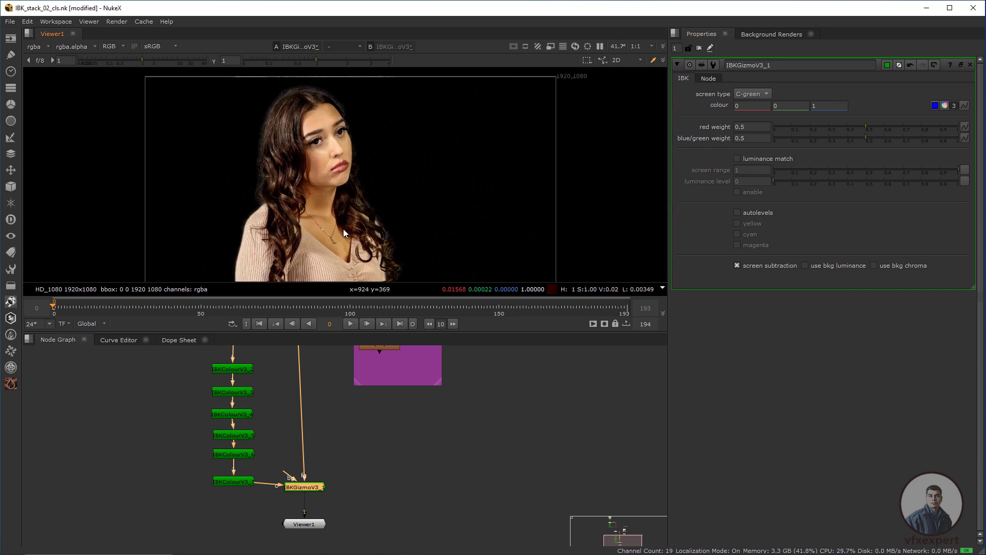
key(a)
scroll(287, 191, up, 4)
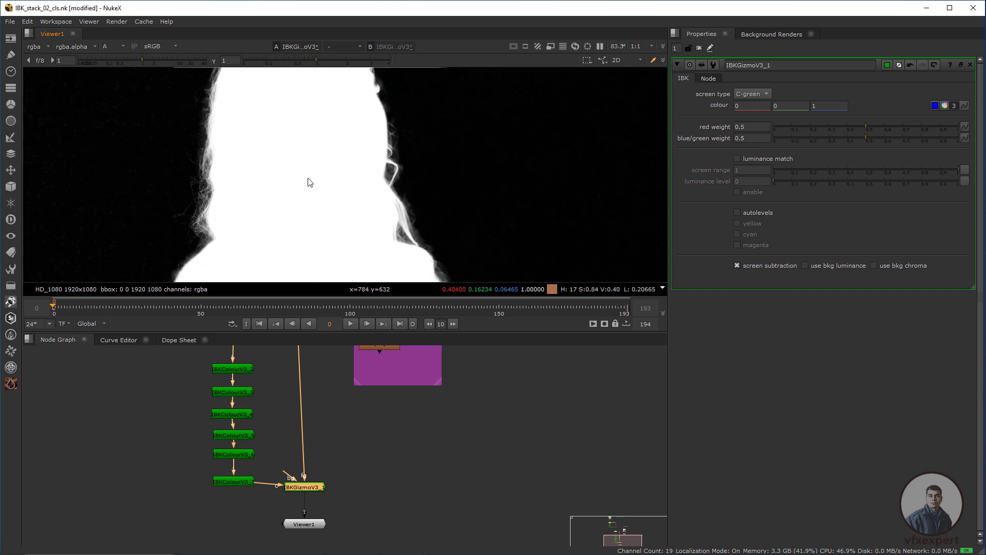
scroll(311, 178, down, 4)
scroll(323, 214, up, 3)
alt+drag(422, 110, 317, 185)
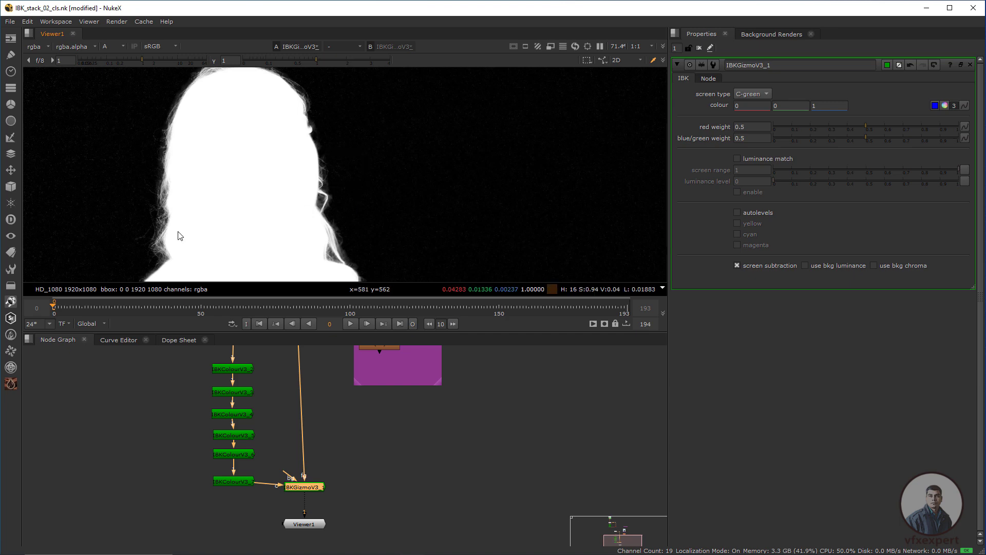
drag(335, 142, 296, 200)
middle_drag(315, 198, 343, 187)
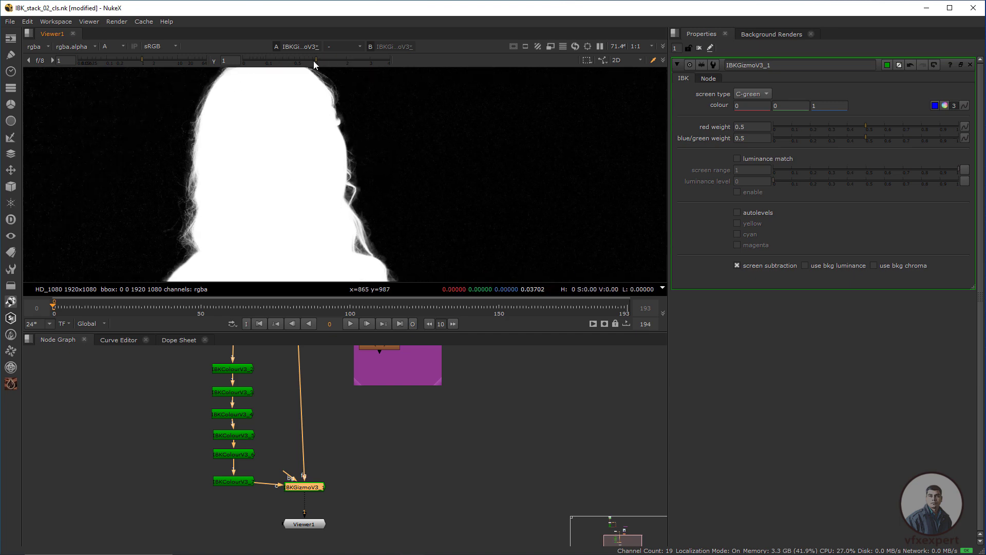
Lower the viewer gamma to 0.07 and inspect the inside of the woman's alpha matte for holes
drag(315, 59, 267, 60)
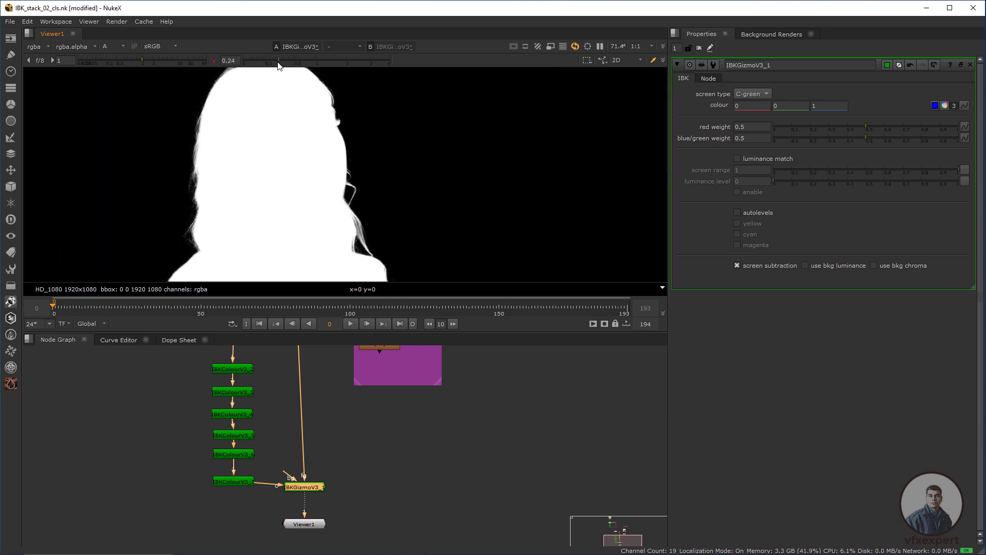
scroll(309, 200, up, 3)
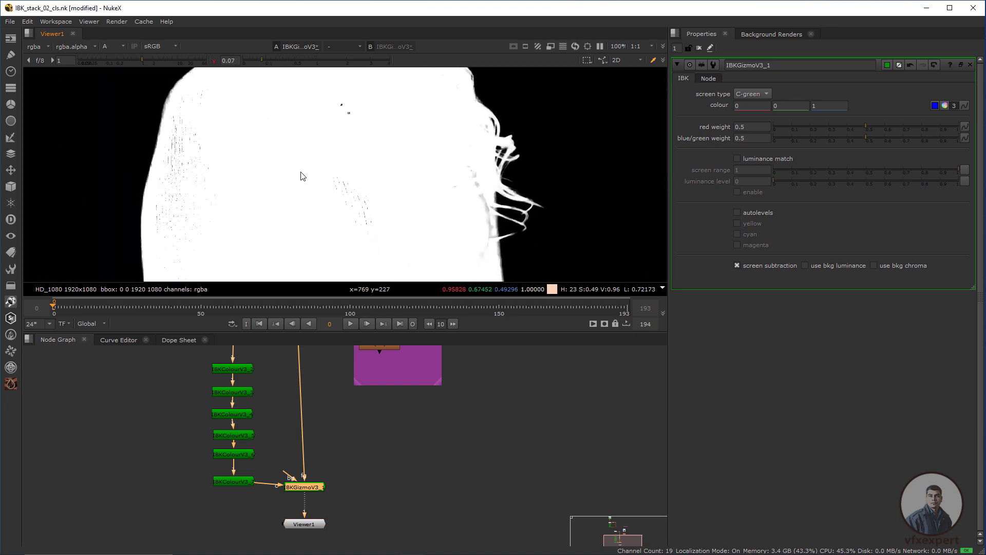
drag(355, 205, 367, 224)
drag(229, 147, 175, 217)
drag(189, 190, 179, 217)
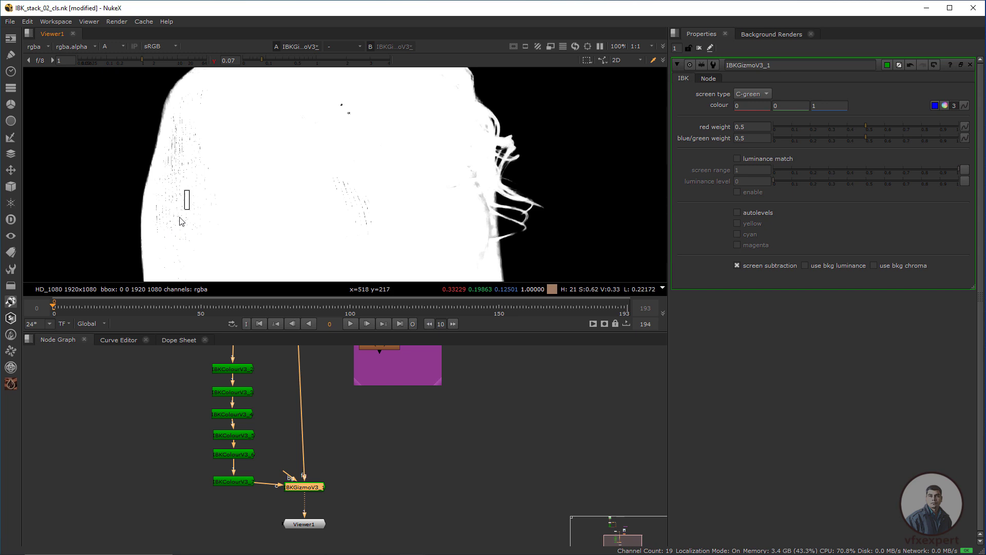
ctrl+click(185, 177)
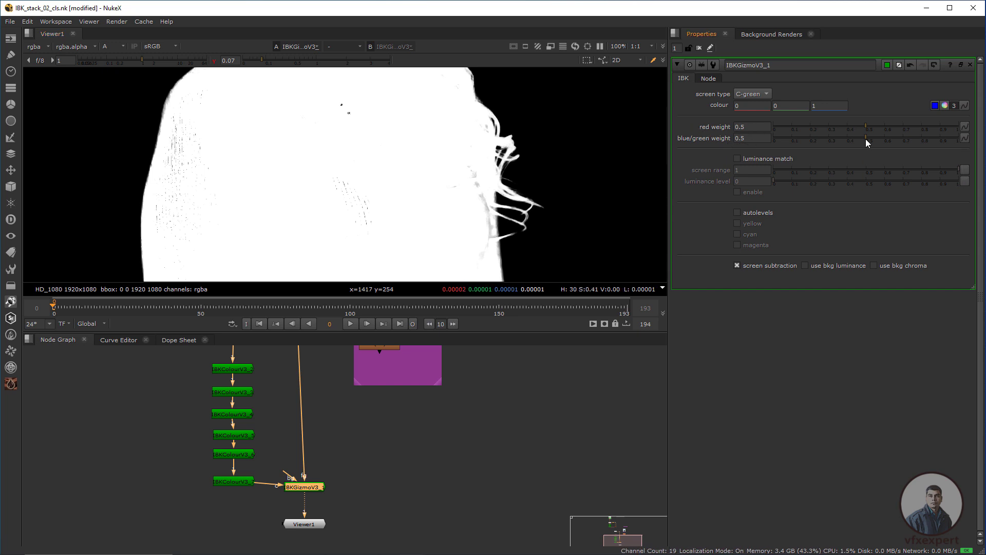
Set the IBKGizmo's red weight to 0.53 and its blue/green weight to 0.535
drag(866, 139, 867, 139)
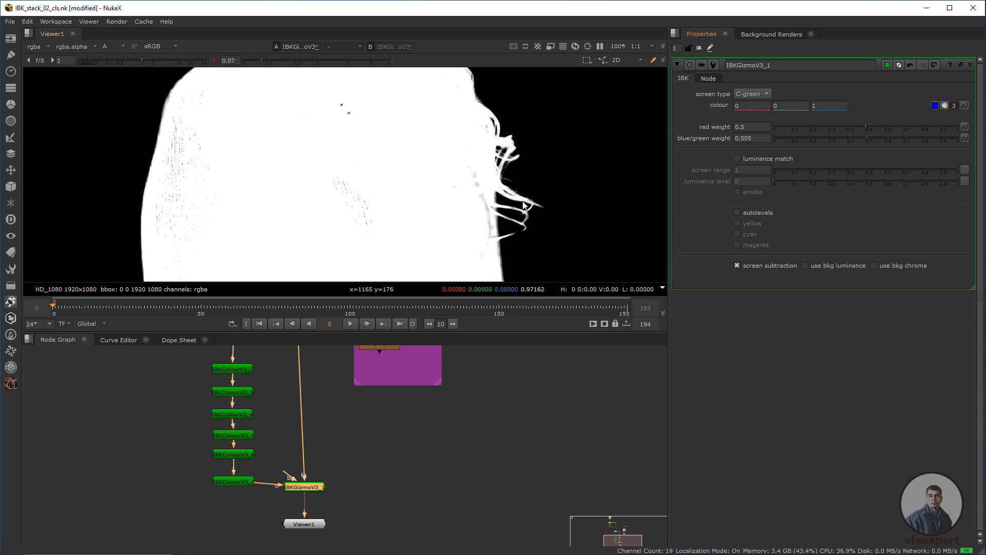
drag(867, 138, 871, 138)
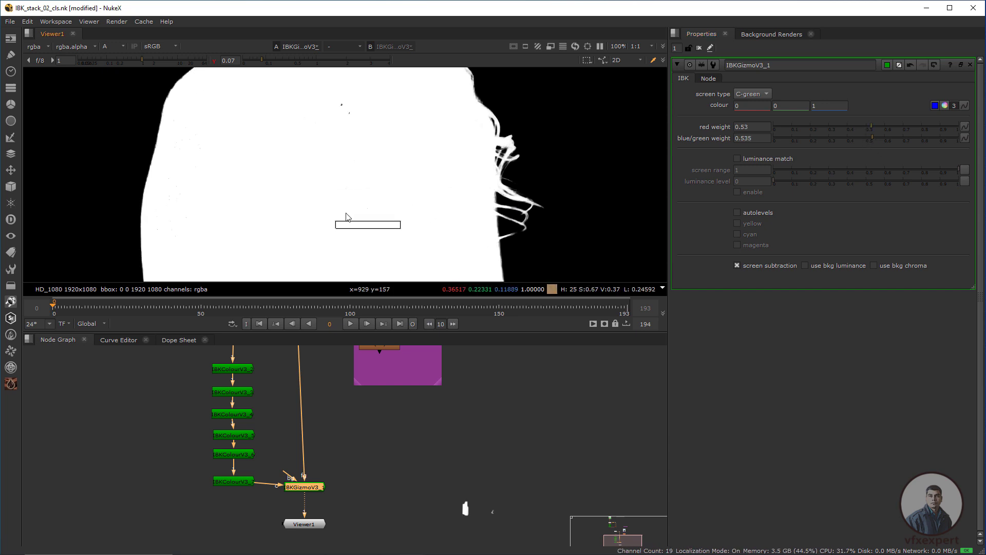
scroll(345, 221, down, 4)
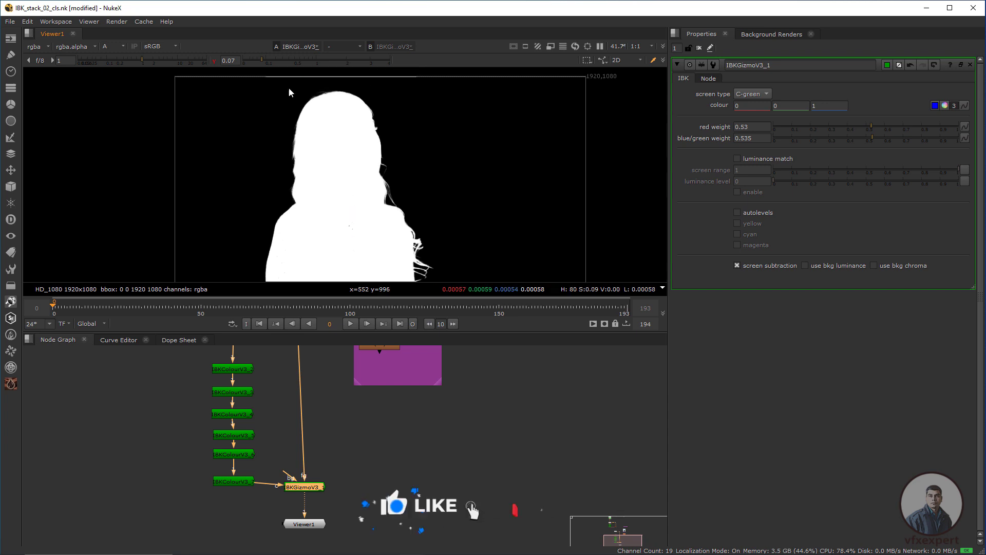
Reset the viewer gamma and switch from the alpha back to full colour to check the keyed woman
click(214, 60)
middle_drag(369, 243, 348, 205)
key(a)
scroll(372, 220, down, 2)
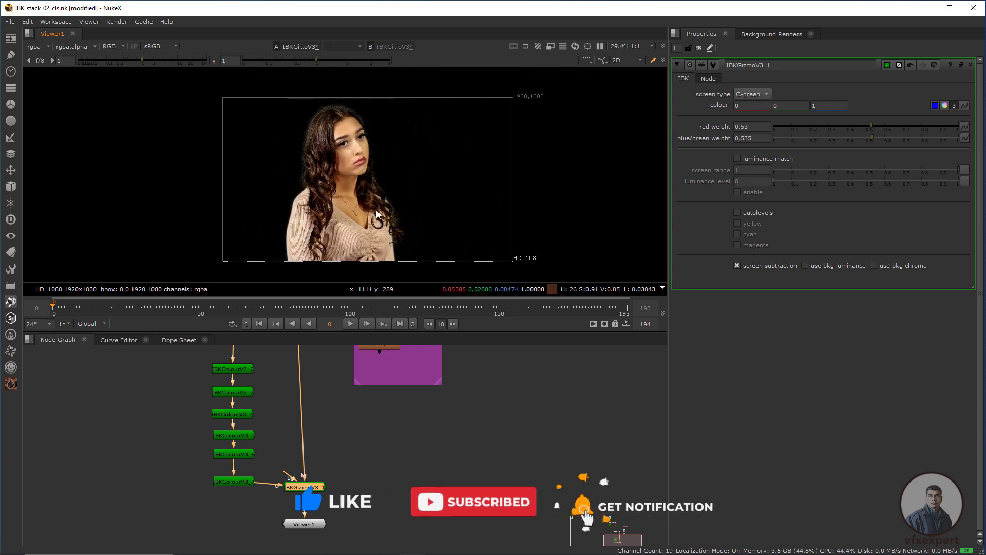
middle_drag(400, 264, 360, 257)
scroll(325, 148, up, 2)
scroll(365, 419, down, 2)
View the Read6 background image and its Reformat4 output
middle_drag(369, 418, 333, 462)
click(346, 360)
key(1)
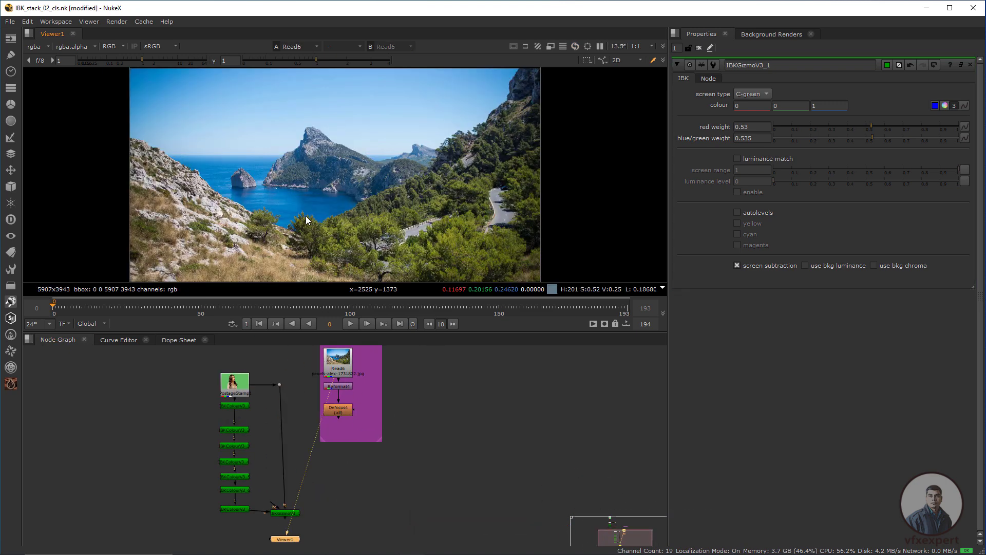
scroll(343, 207, down, 3)
scroll(336, 406, up, 2)
click(346, 380)
key(1)
drag(419, 154, 174, 255)
View Defocus4's output and set its defocus to 5
click(347, 415)
key(1)
double_click(345, 417)
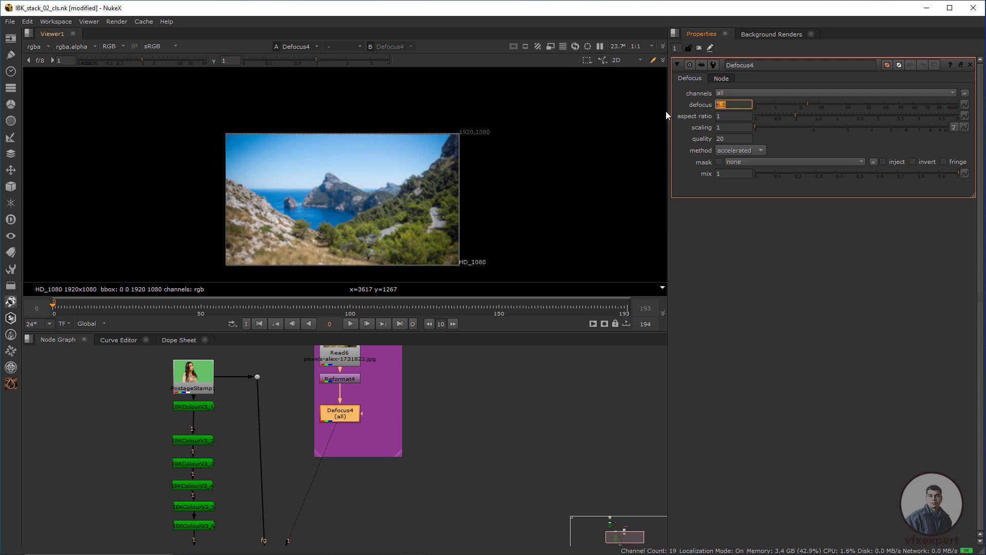
text(5)
scroll(378, 483, down, 3)
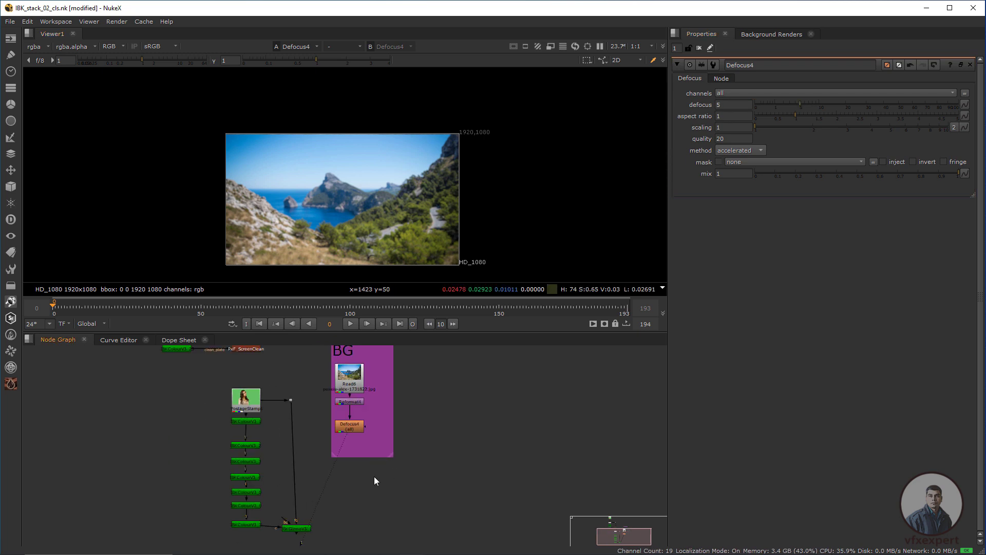
Move the BG backdrop with its nodes further down and to the right of the IBK stack
scroll(323, 499, down, 2)
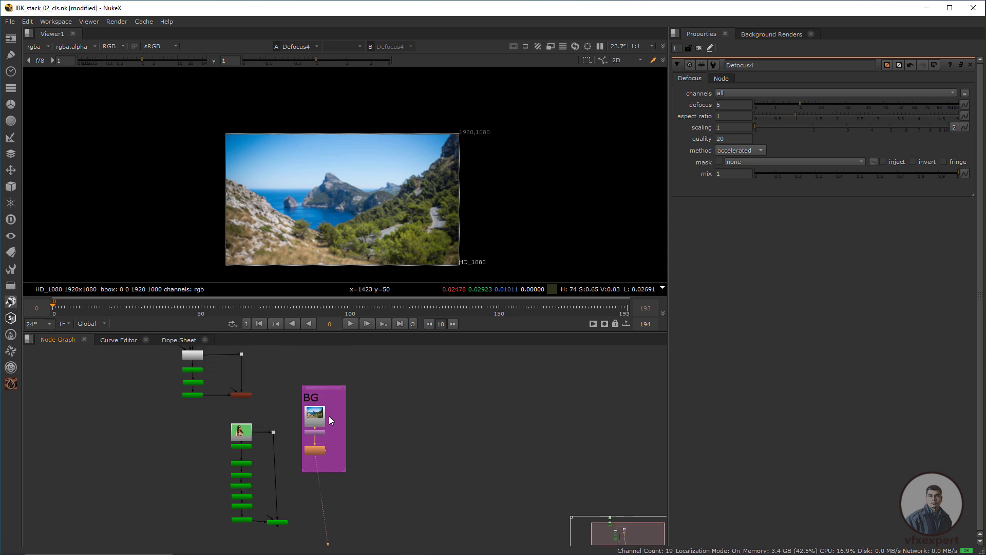
drag(331, 389, 337, 442)
middle_drag(314, 513, 343, 468)
scroll(344, 468, up, 4)
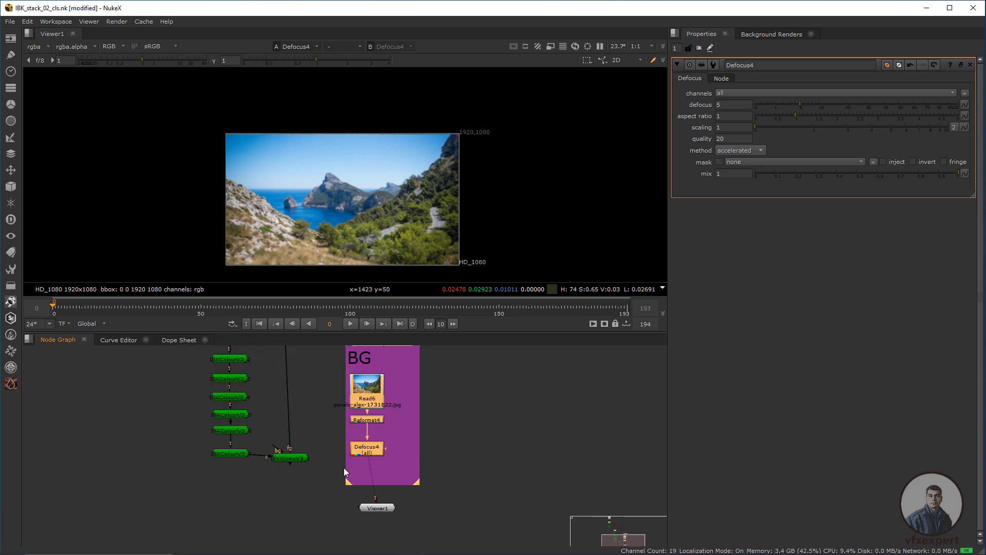
middle_drag(409, 396, 377, 435)
scroll(377, 436, down, 1)
drag(370, 378, 436, 363)
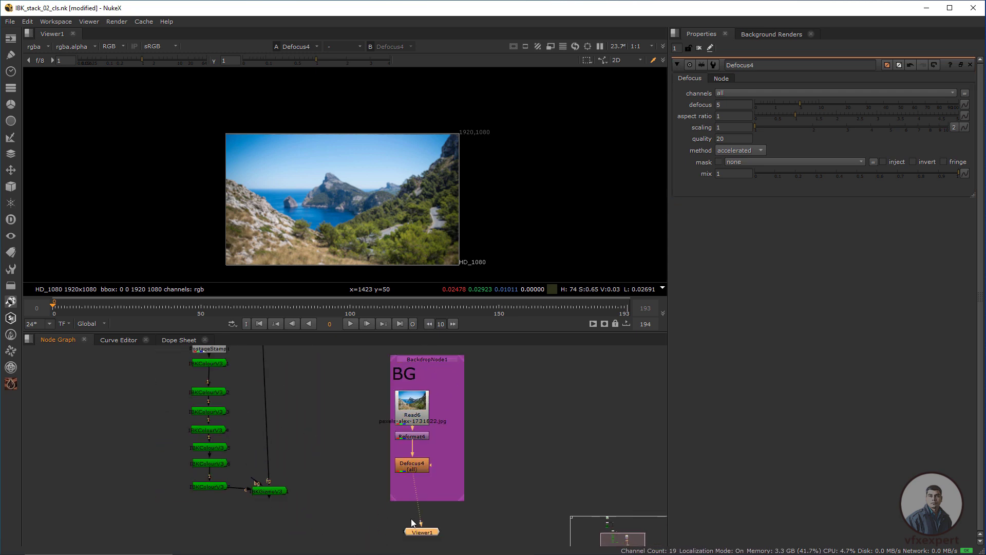
Add a Merge node below the IBKGizmo, connect its B input to Defocus4 and move Viewer1 aside
middle_drag(326, 518, 311, 479)
click(311, 479)
key(m)
drag(315, 468, 265, 505)
drag(313, 479, 396, 425)
click(282, 492)
drag(404, 495, 421, 504)
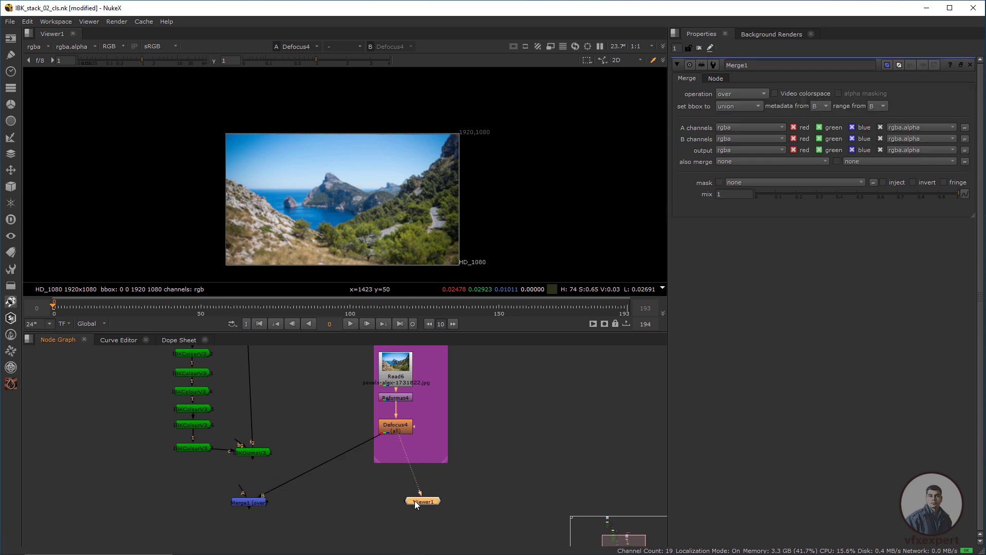
Route the Merge's B connection through a dot below Defocus4, connect its A input to the IBKGizmo and align it underneath
ctrl+drag(319, 466, 395, 502)
drag(242, 492, 250, 463)
drag(259, 505, 262, 505)
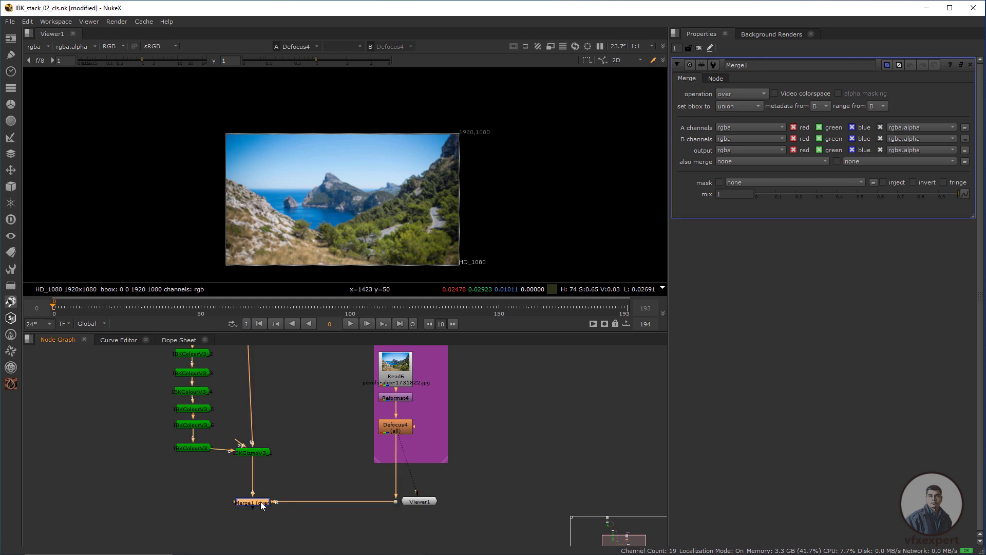
View the Merge's output and examine the hair edges of the keyed woman against the landscape background
key(1)
scroll(324, 200, up, 5)
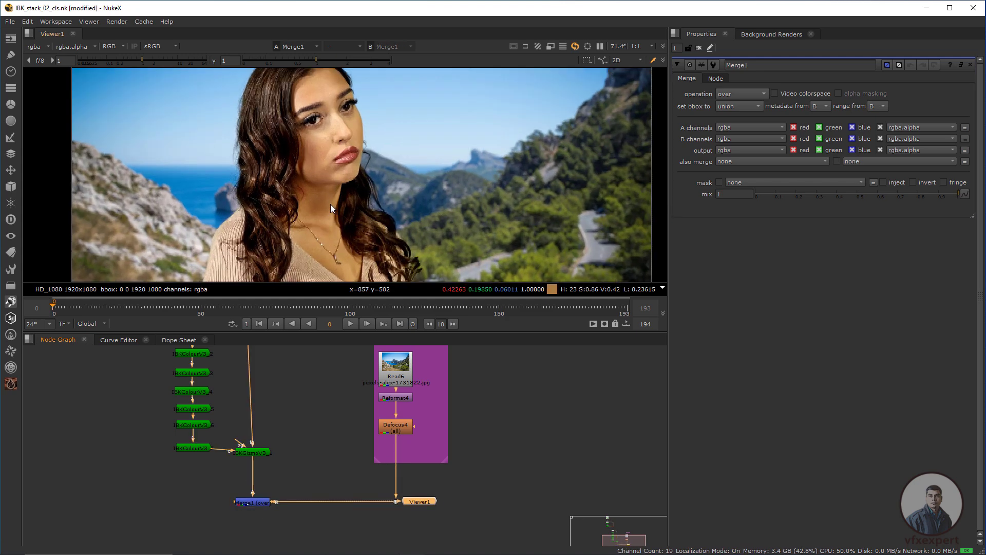
scroll(321, 253, up, 3)
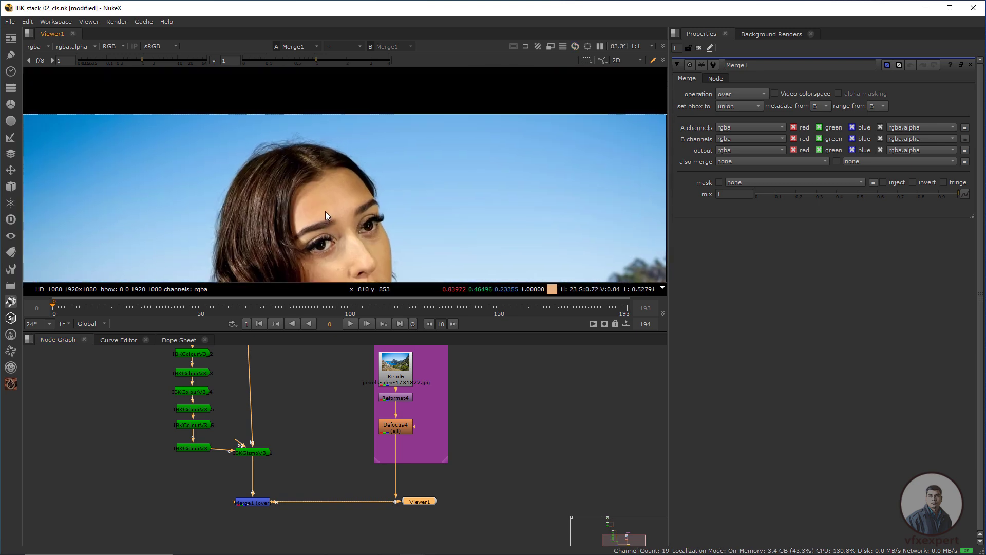
middle_drag(304, 247, 258, 275)
scroll(265, 124, up, 2)
middle_drag(265, 123, 252, 215)
scroll(288, 143, down, 3)
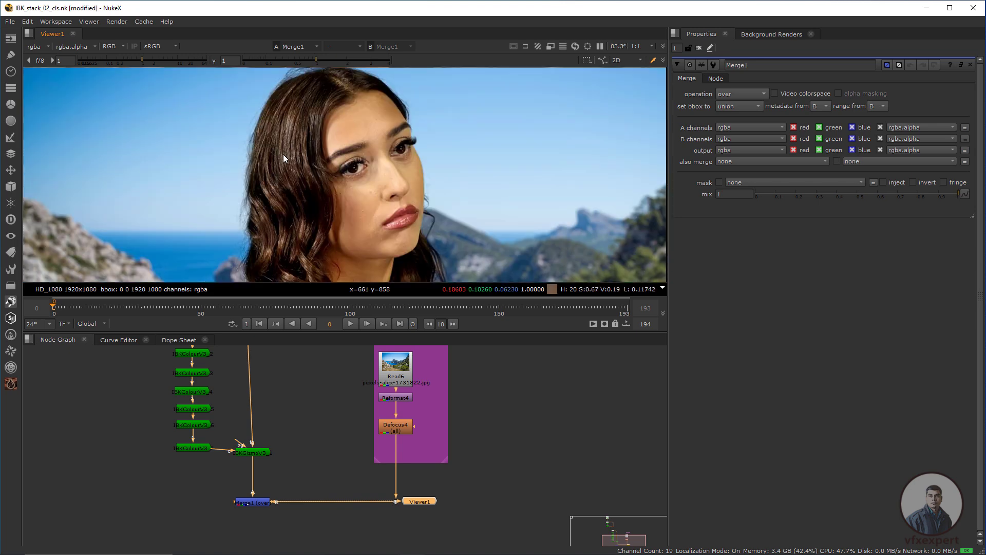
scroll(249, 241, up, 3)
middle_drag(292, 176, 220, 246)
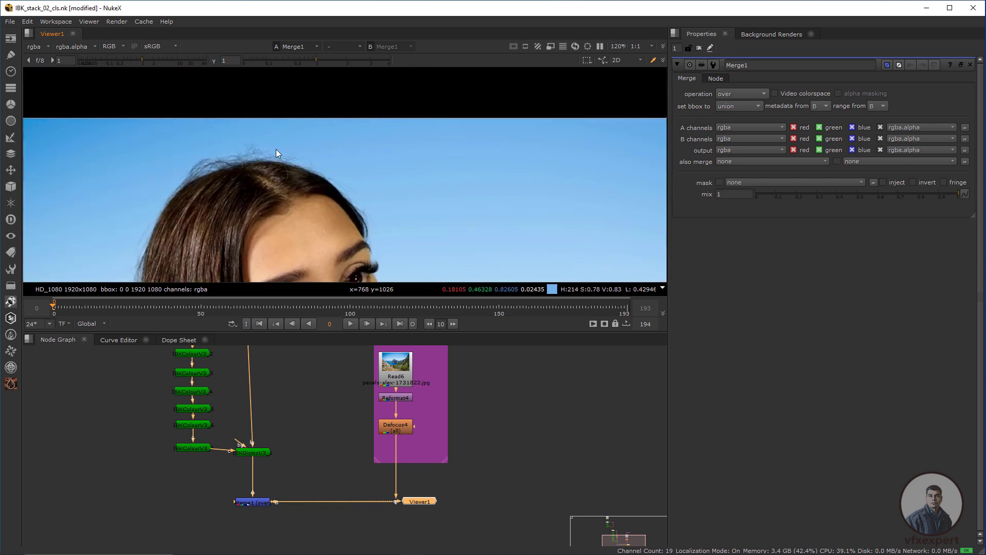
scroll(258, 183, down, 4)
scroll(334, 191, up, 2)
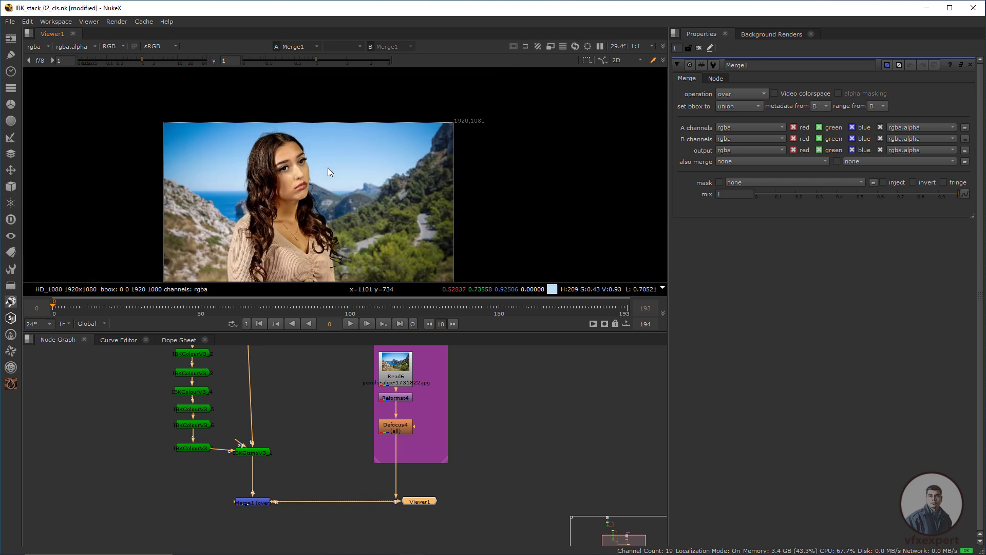
scroll(286, 180, up, 3)
scroll(229, 420, down, 1)
Assign the original green-screen footage to viewer input 1 and the Merge composite to viewer input 2
middle_drag(221, 352, 220, 409)
scroll(220, 409, up, 1)
click(203, 377)
key(1)
middle_drag(332, 495, 337, 384)
scroll(380, 458, up, 2)
click(214, 464)
key(2)
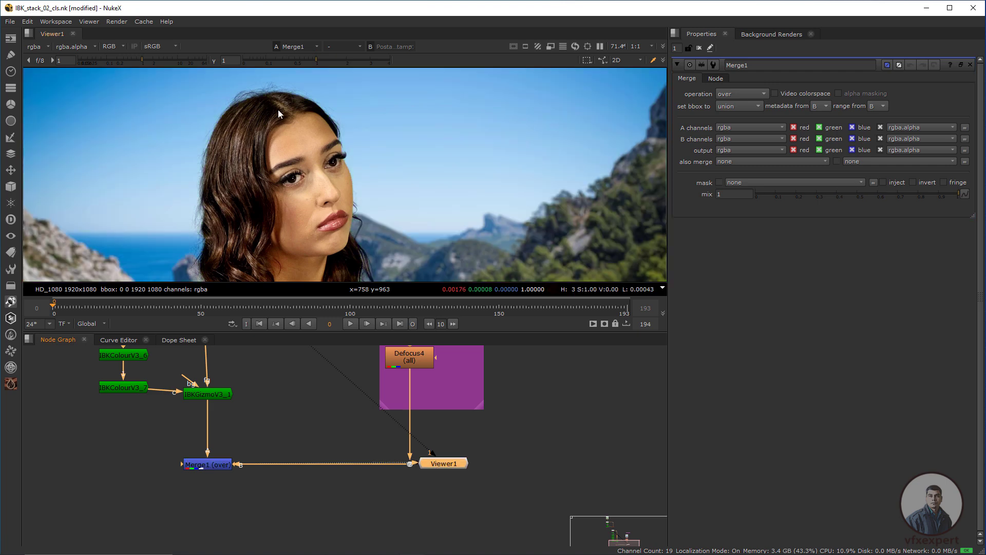
Alternate between the original footage and the composite to compare fine hair detail around the head and face
key(1)
key(2)
key(1)
key(2)
key(1)
scroll(201, 238, up, 2)
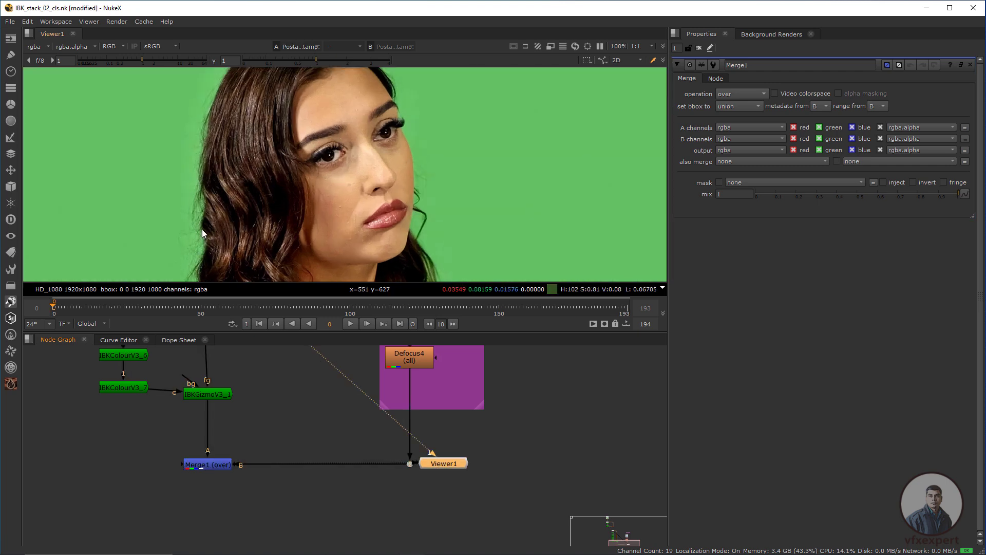
key(2)
key(1)
key(2)
key(1)
scroll(380, 189, up, 3)
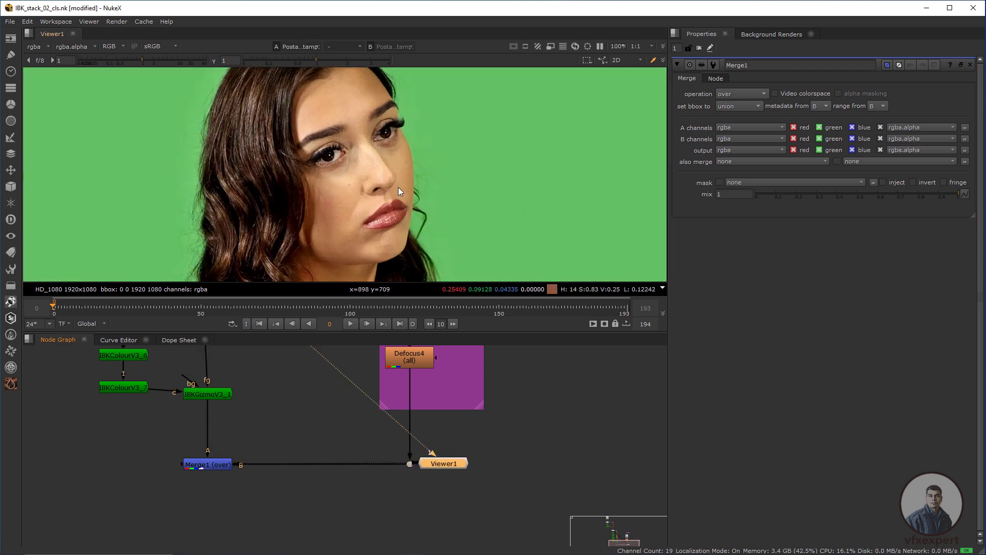
key(2)
key(1)
key(2)
key(1)
scroll(421, 178, down, 4)
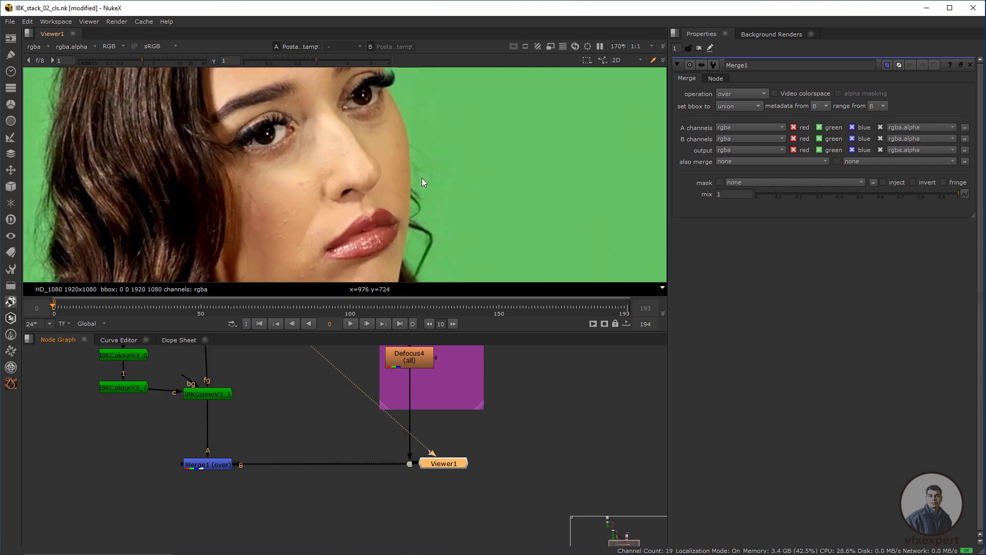
Switch back to the composite and examine the edges of the sweater's sleeve near the bottom of the image
key(2)
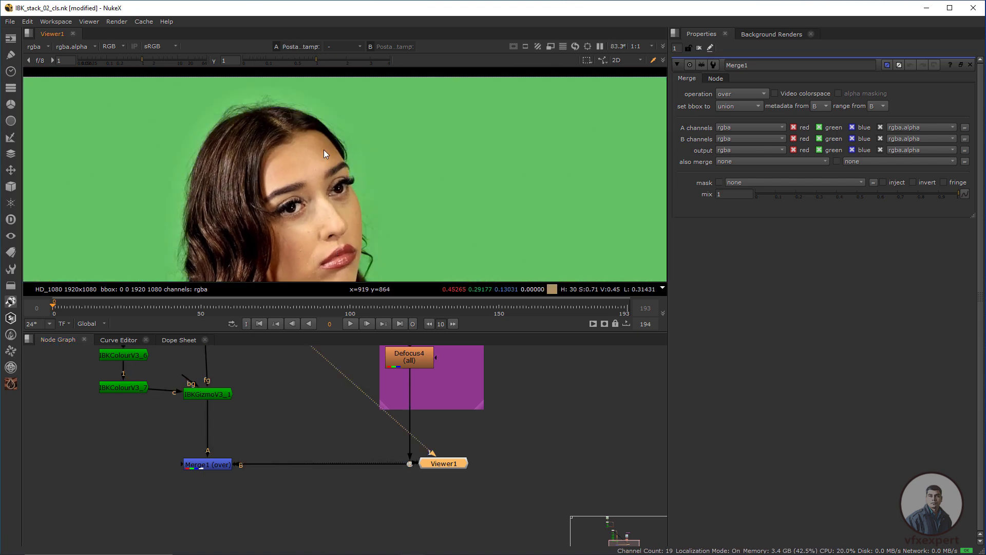
scroll(313, 140, down, 4)
scroll(287, 200, up, 5)
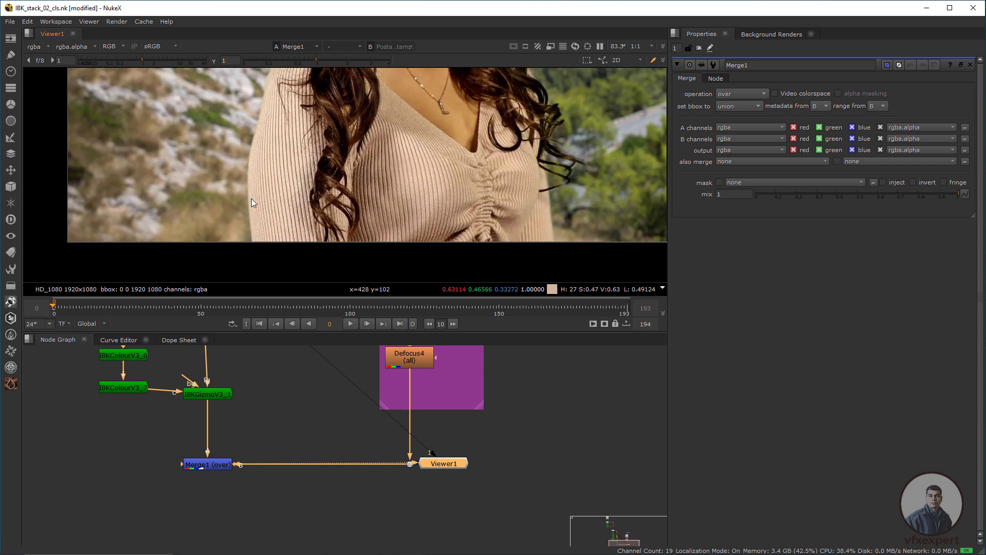
scroll(310, 237, down, 3)
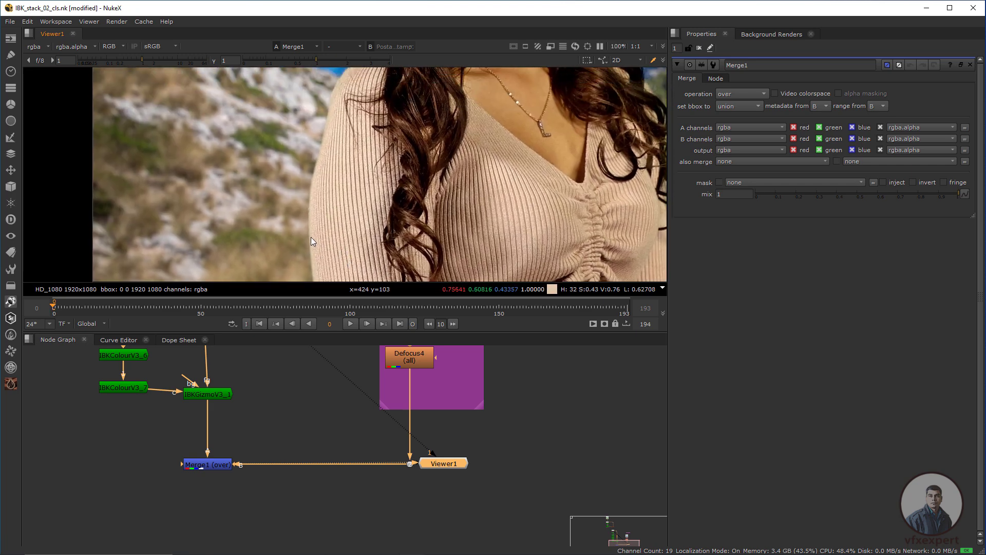
Open the IBKGizmo's properties and check the sweater's sleeve edge against the background in the composite
click(264, 409)
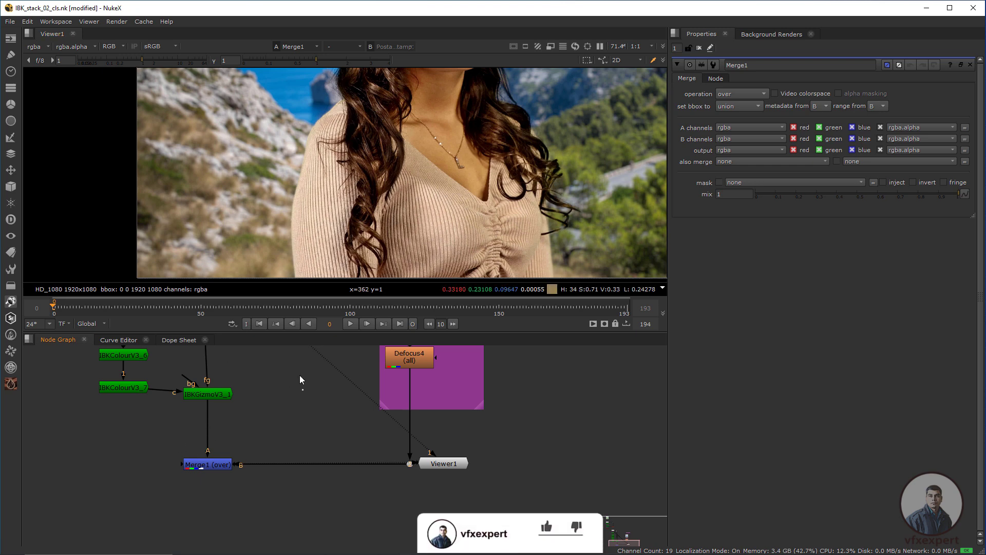
scroll(308, 231, up, 1)
scroll(309, 229, up, 1)
scroll(295, 238, down, 1)
scroll(260, 211, up, 2)
scroll(272, 430, down, 1)
click(224, 402)
double_click(224, 402)
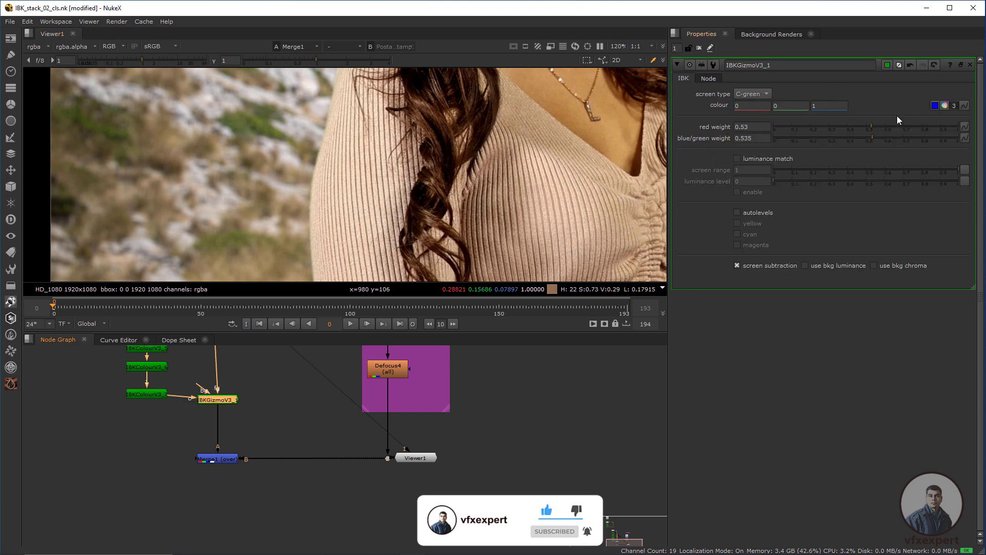
drag(320, 216, 288, 233)
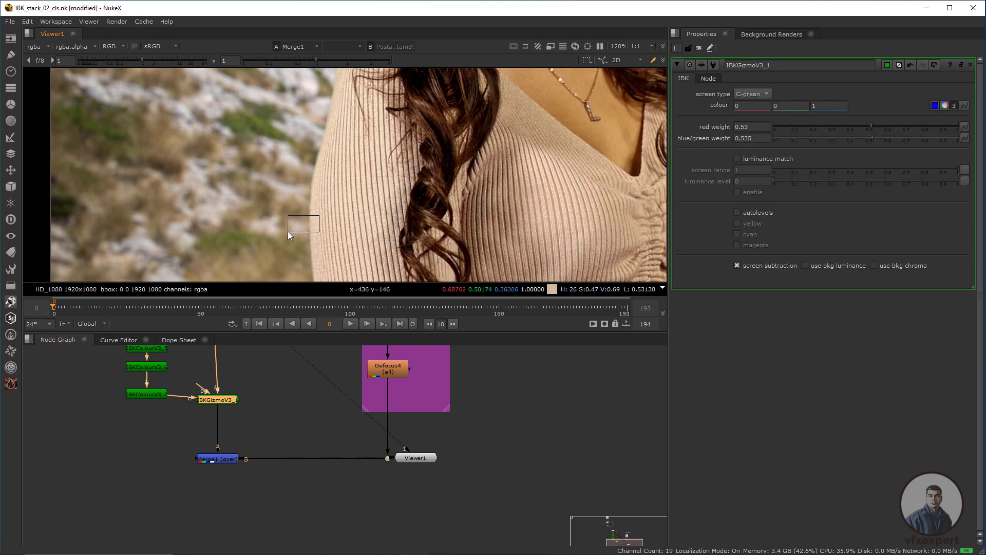
drag(319, 157, 310, 187)
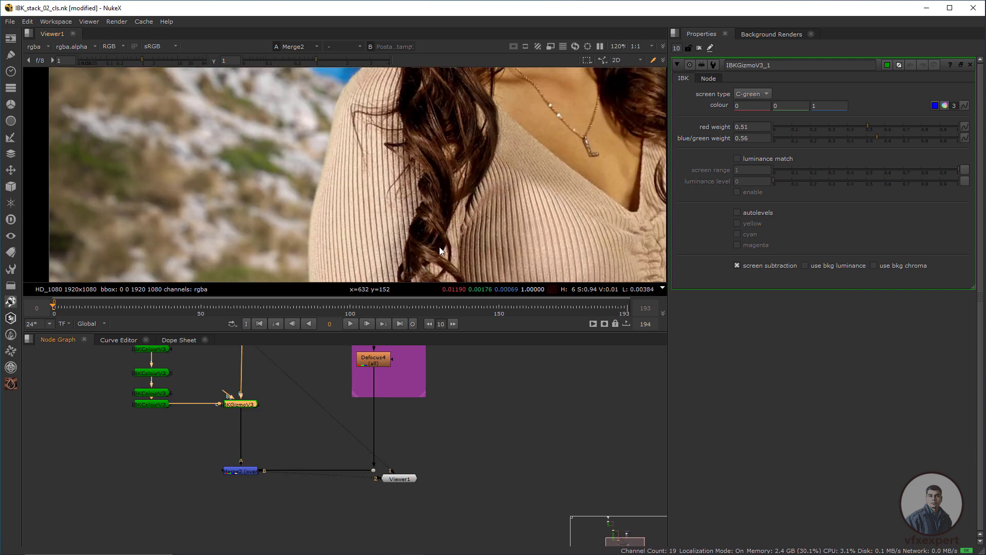
Review the whole composite and scrub forward through the timeline to frame 54 to check the key
scroll(421, 214, down, 5)
middle_drag(485, 211, 367, 203)
click(448, 386)
middle_drag(438, 451, 423, 479)
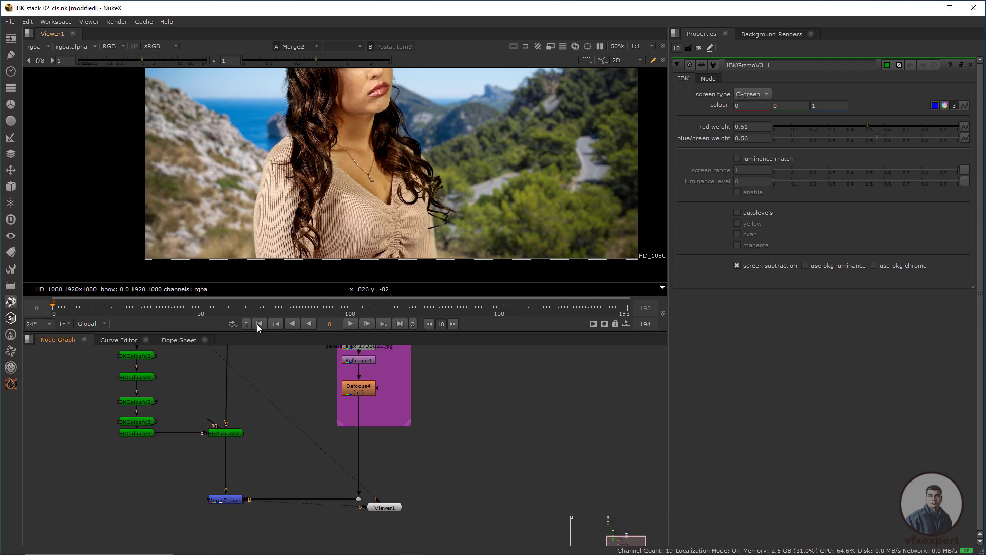
scroll(356, 249, down, 1)
middle_drag(390, 230, 368, 245)
middle_click(348, 223)
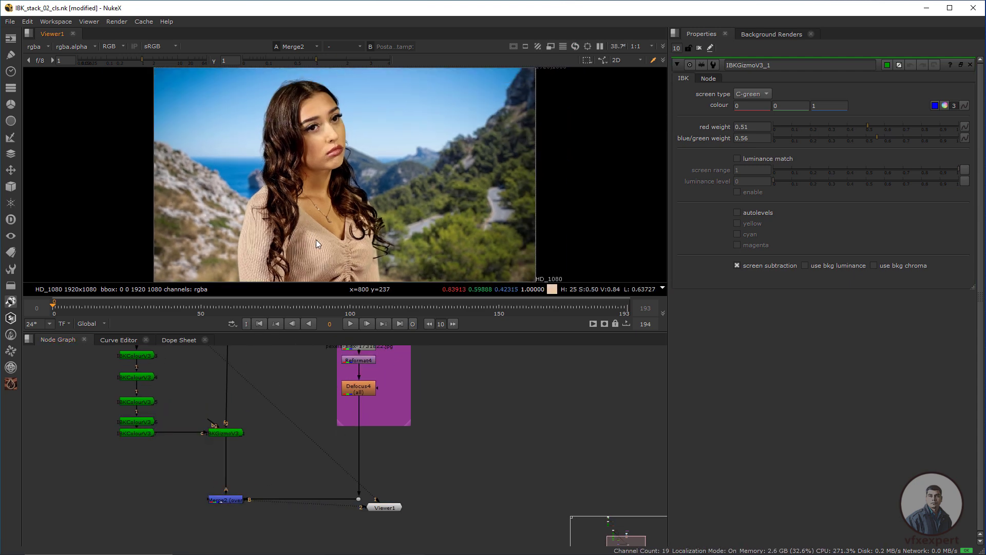
scroll(339, 226, up, 3)
scroll(347, 240, down, 1)
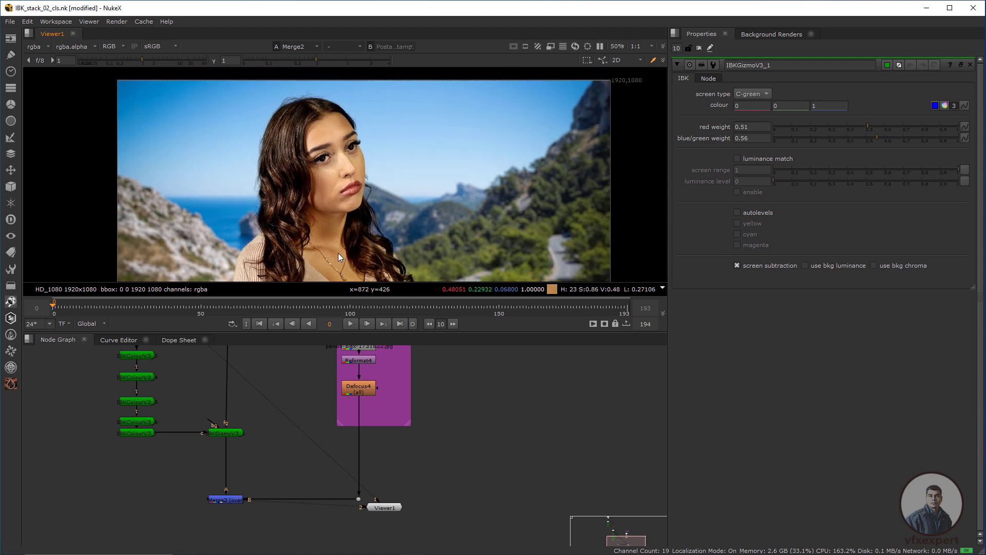
click(99, 307)
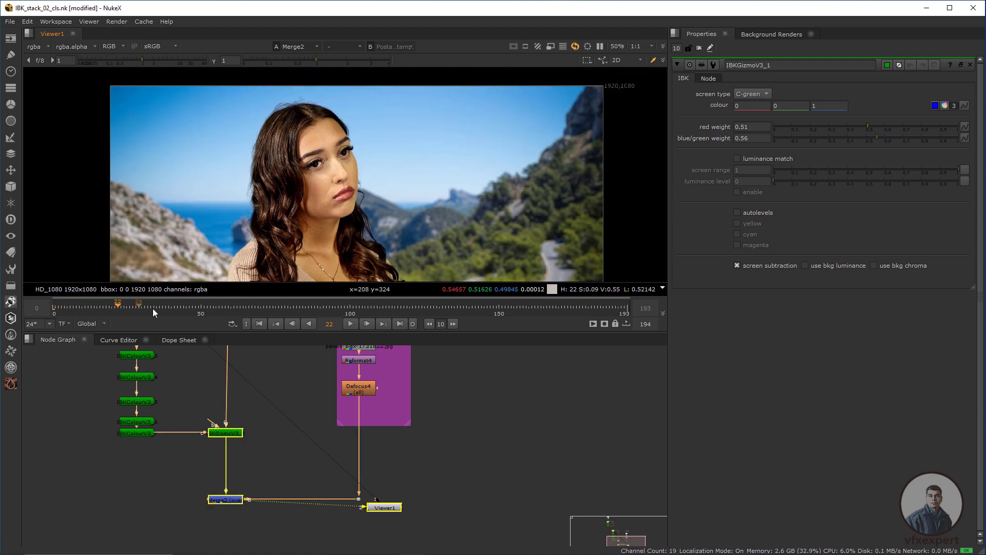
drag(176, 309, 215, 308)
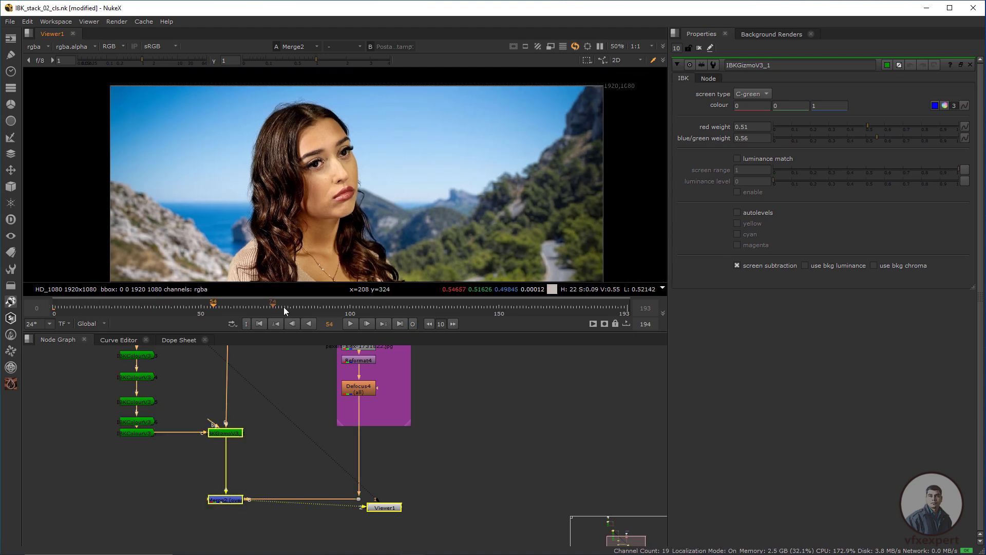